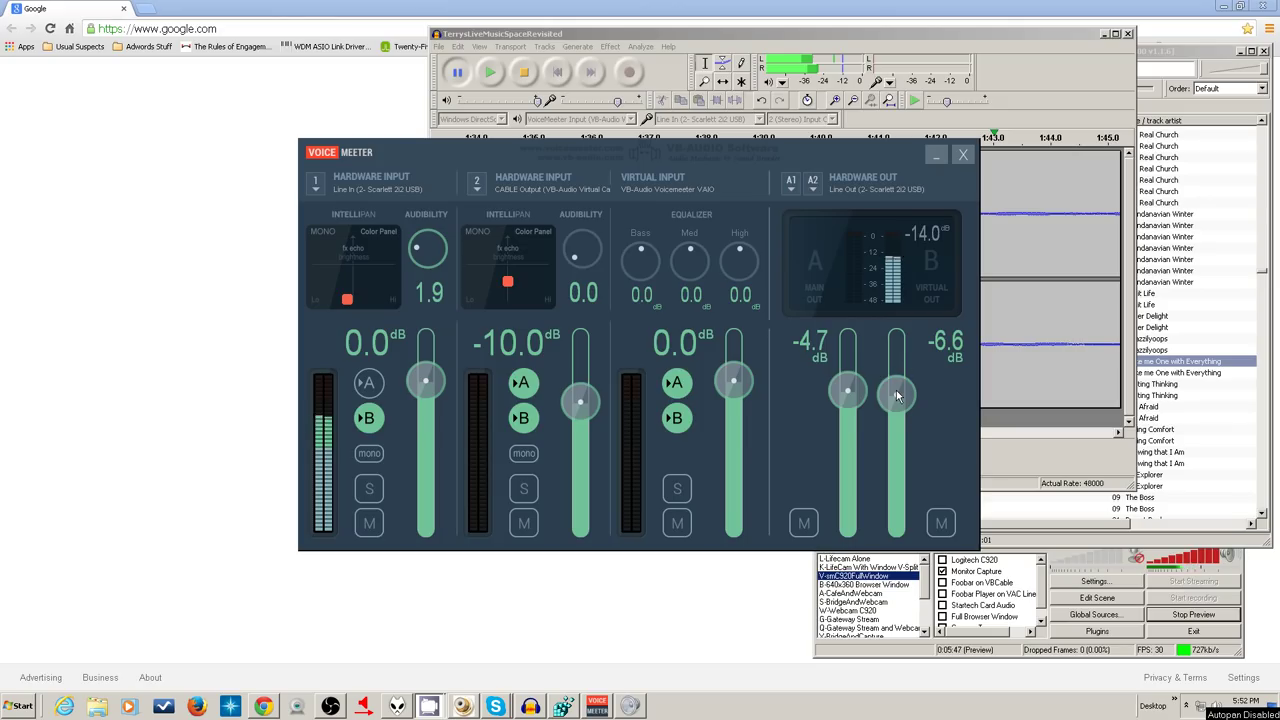
Raise the B (virtual output) fader to 0.0 dB and show the A1 output device list
scroll(902, 398, down, 6)
scroll(902, 397, up, 6)
drag(902, 396, 902, 386)
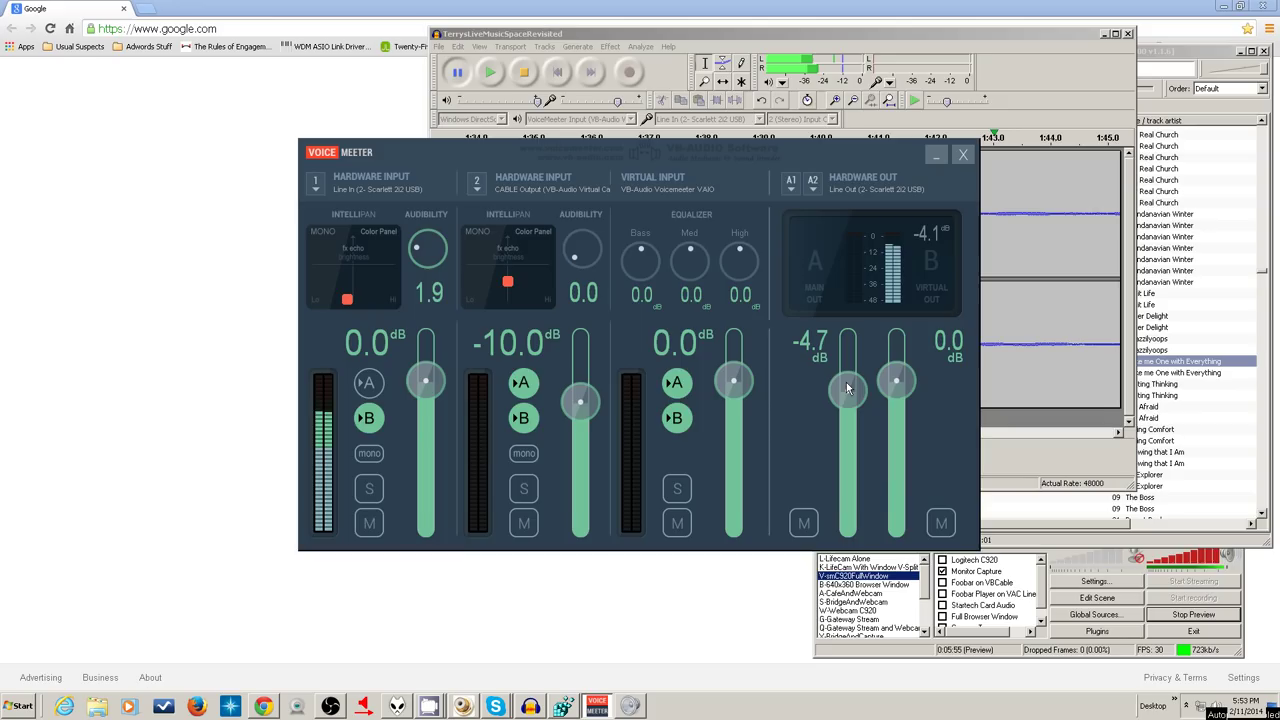
click(791, 183)
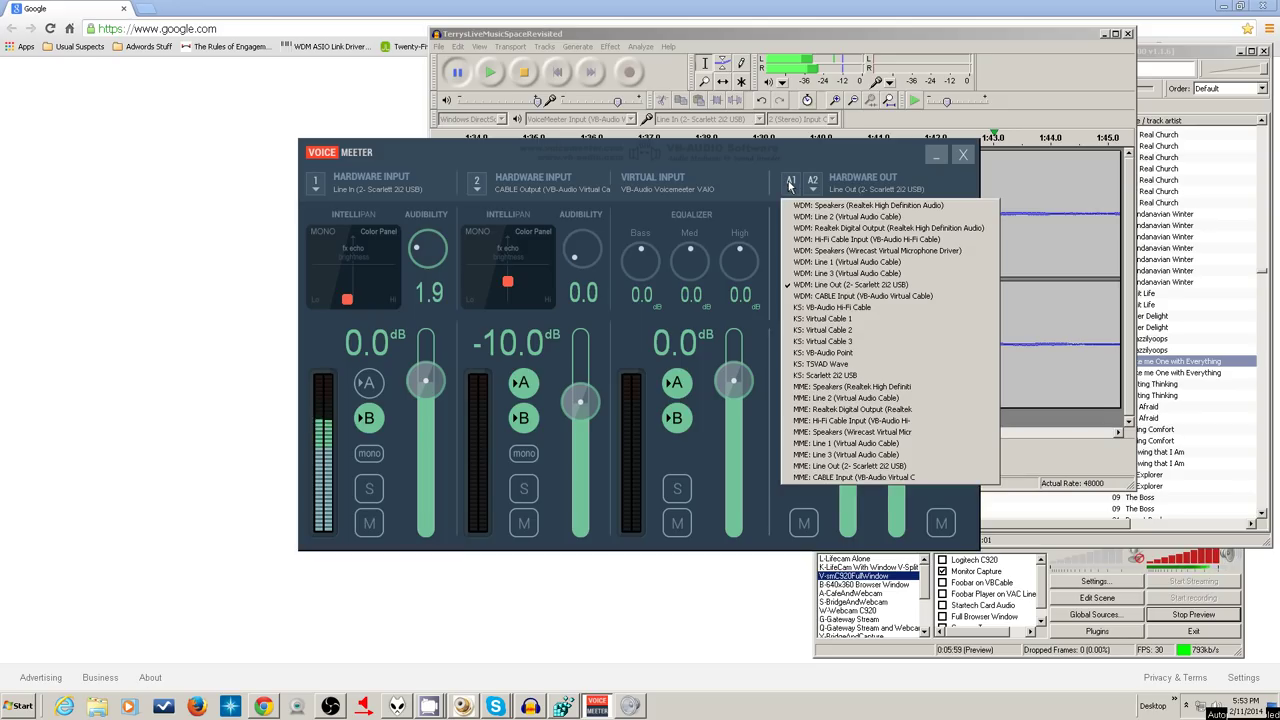
Dismiss the A1 device list, keeping Line Out (Scarlett 2i2 USB) as the output
click(789, 185)
click(789, 185)
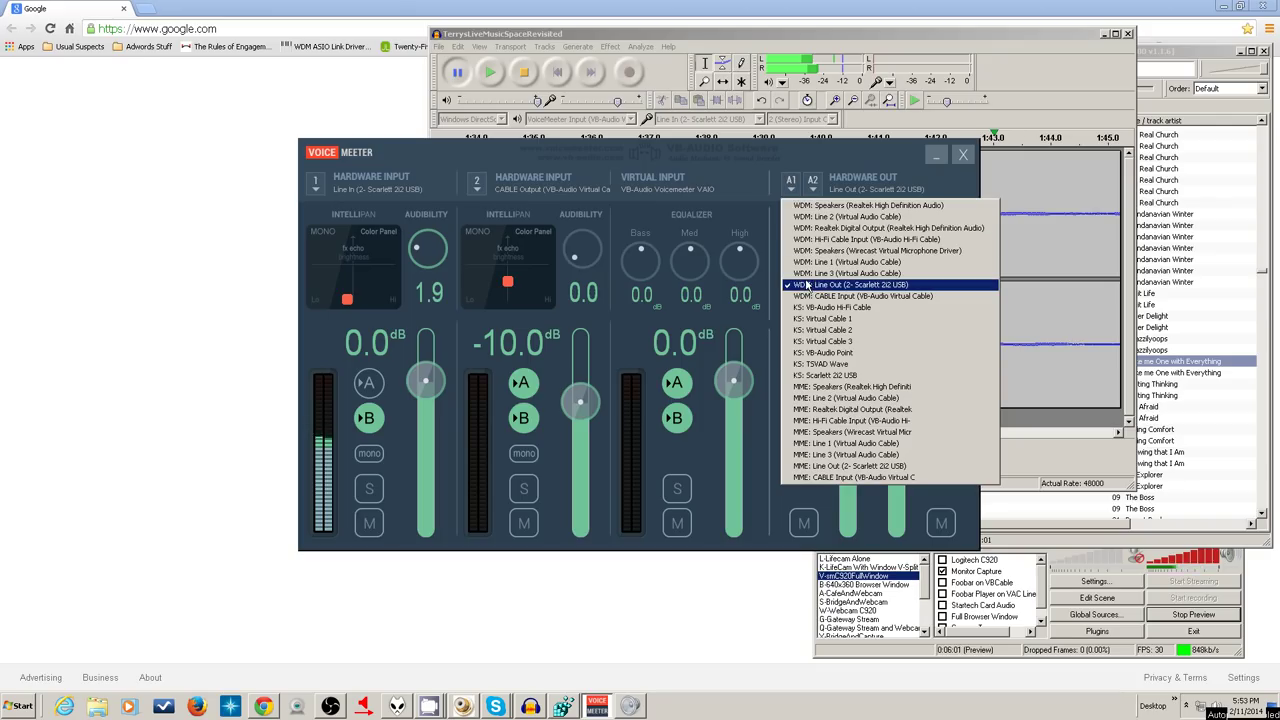
click(812, 155)
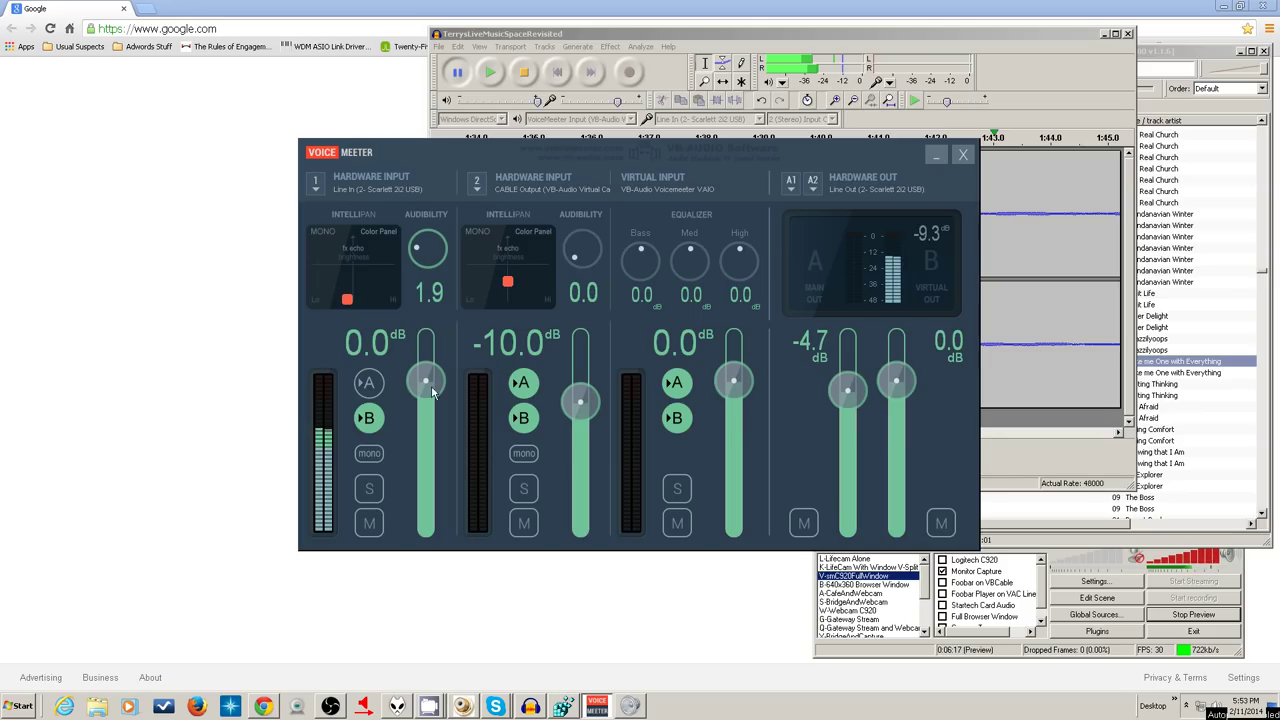
Bring the OBS Record to Disk window forward and move it near the top of the screen
click(1062, 562)
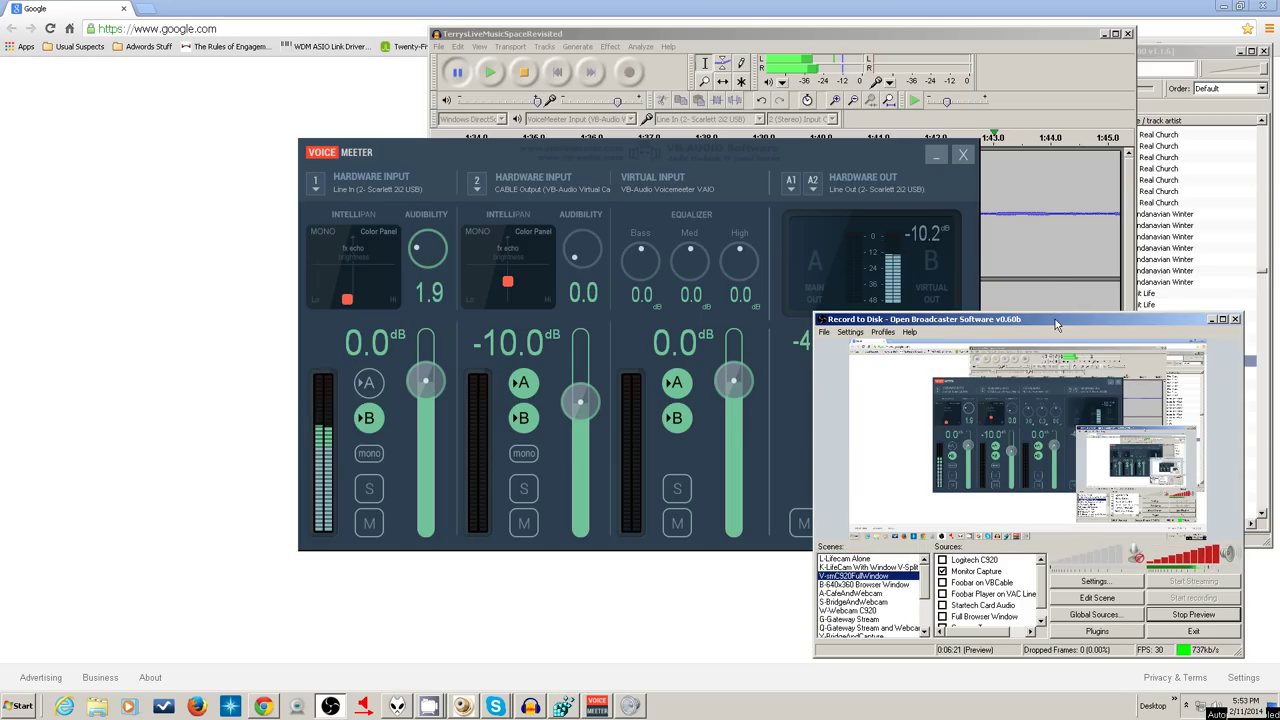
drag(1053, 319, 1035, 106)
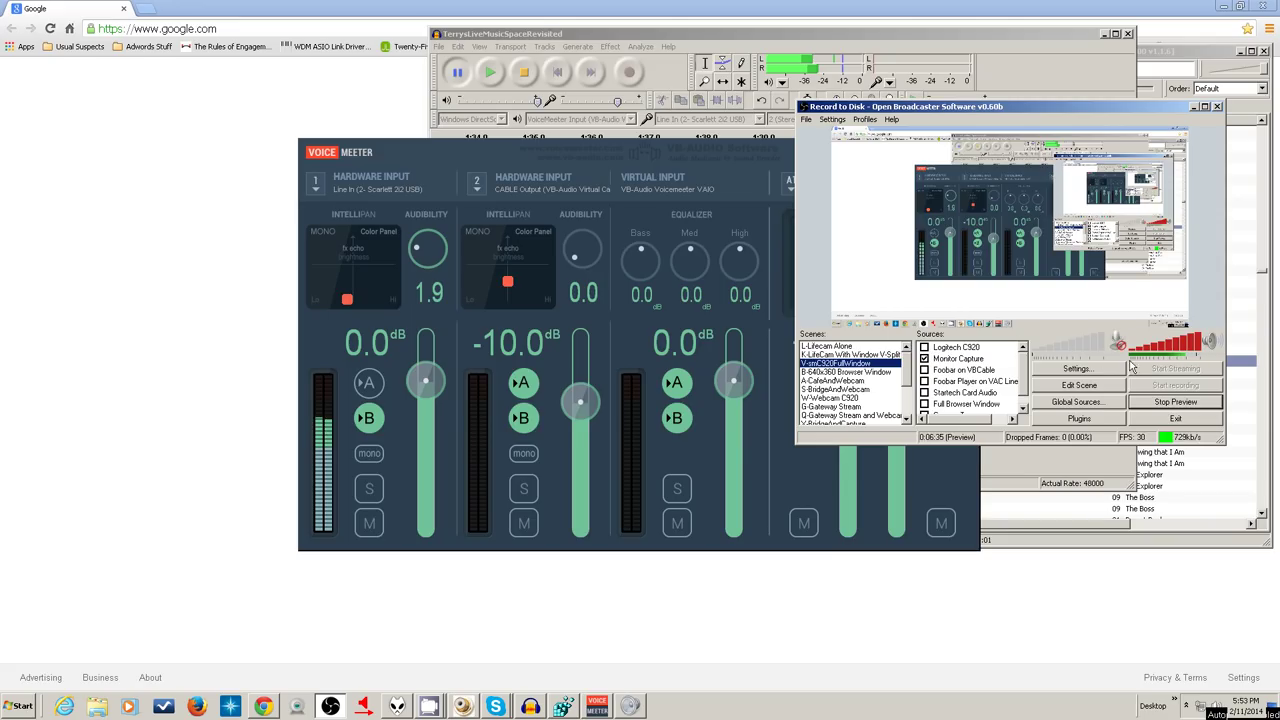
click(1077, 369)
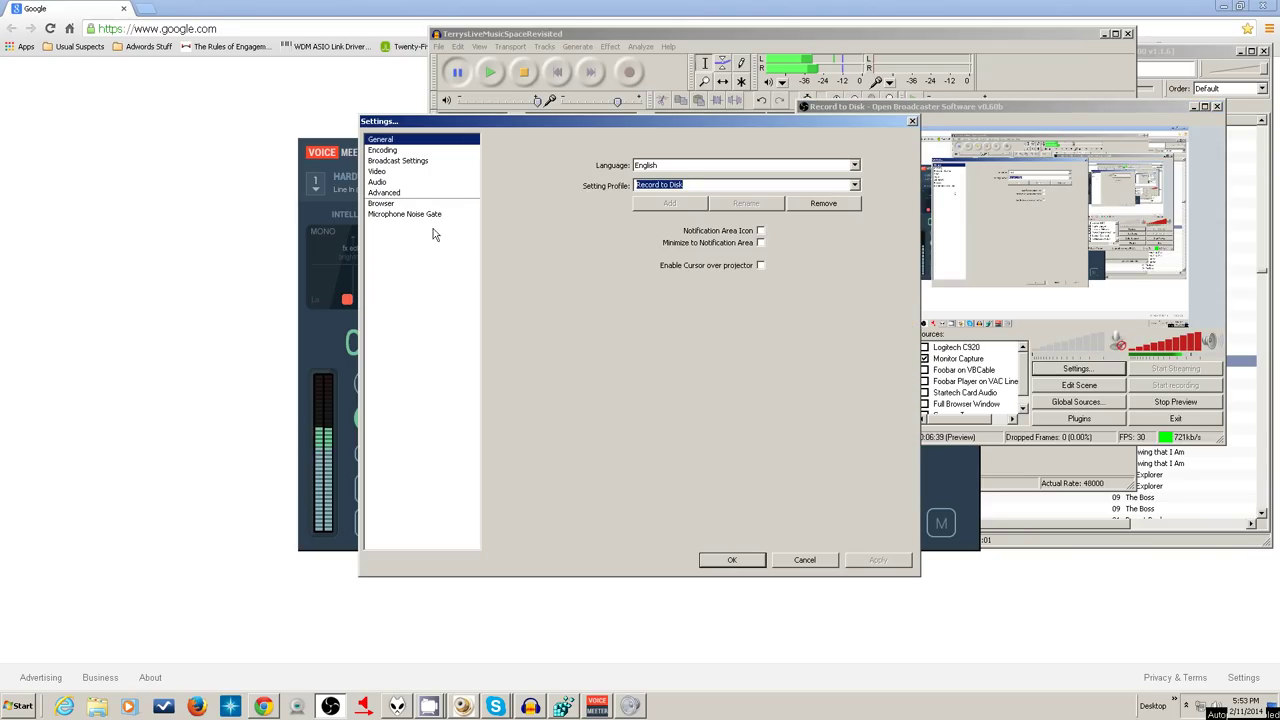
click(384, 182)
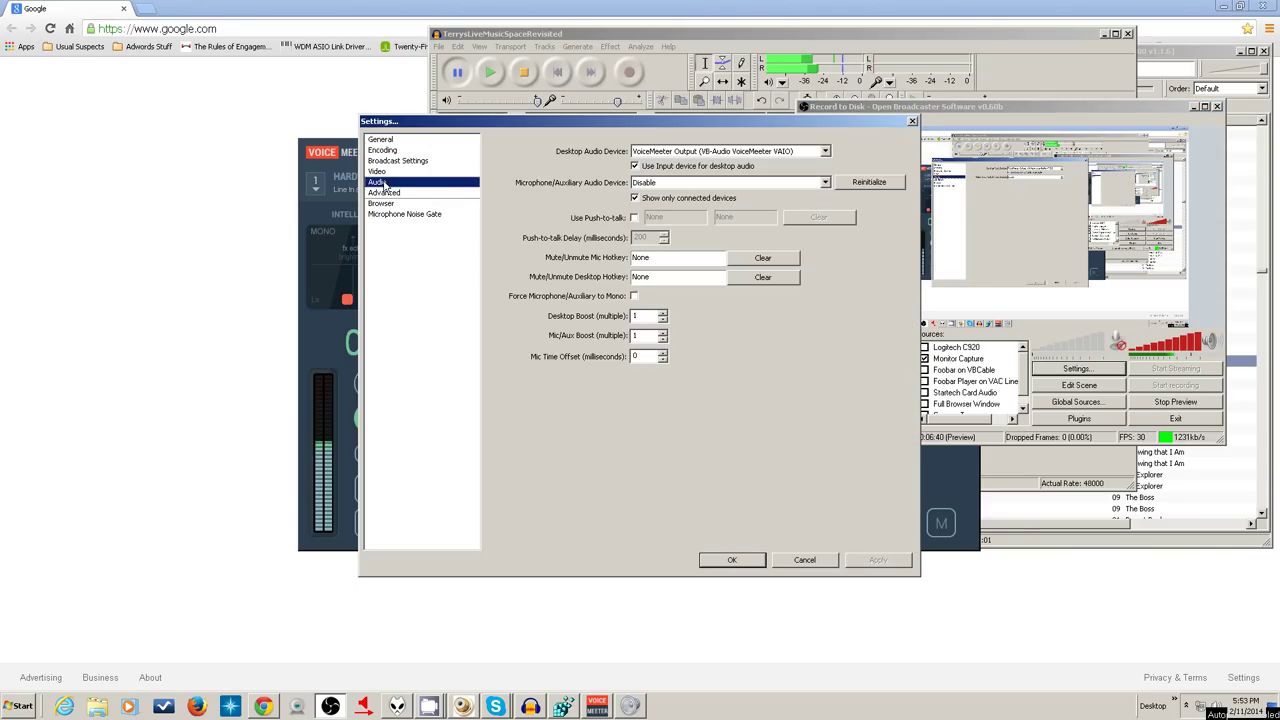
click(689, 154)
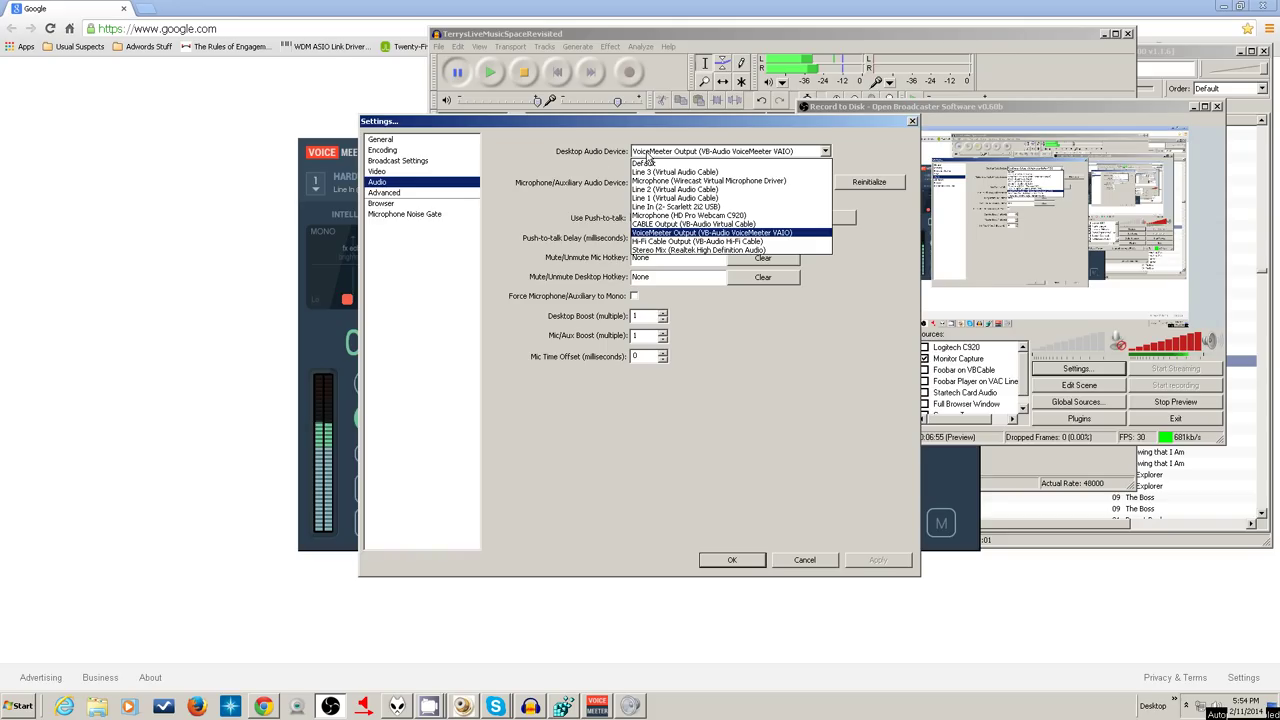
click(592, 143)
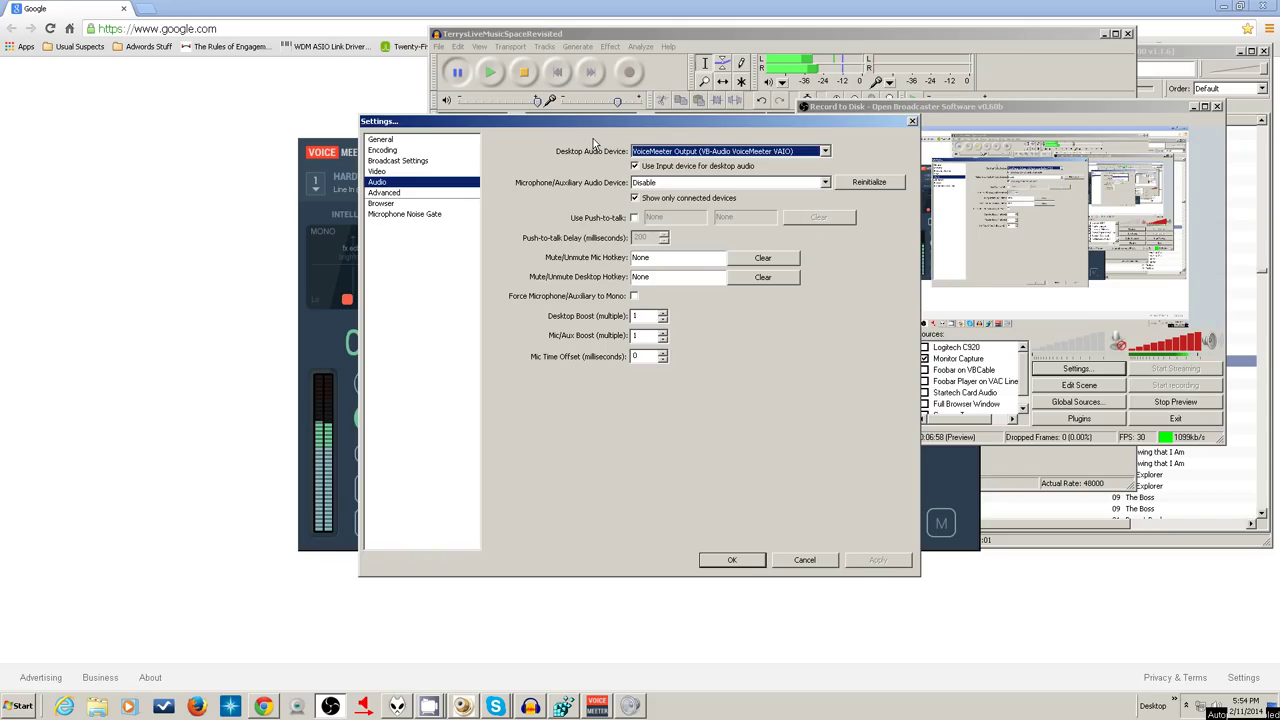
click(668, 183)
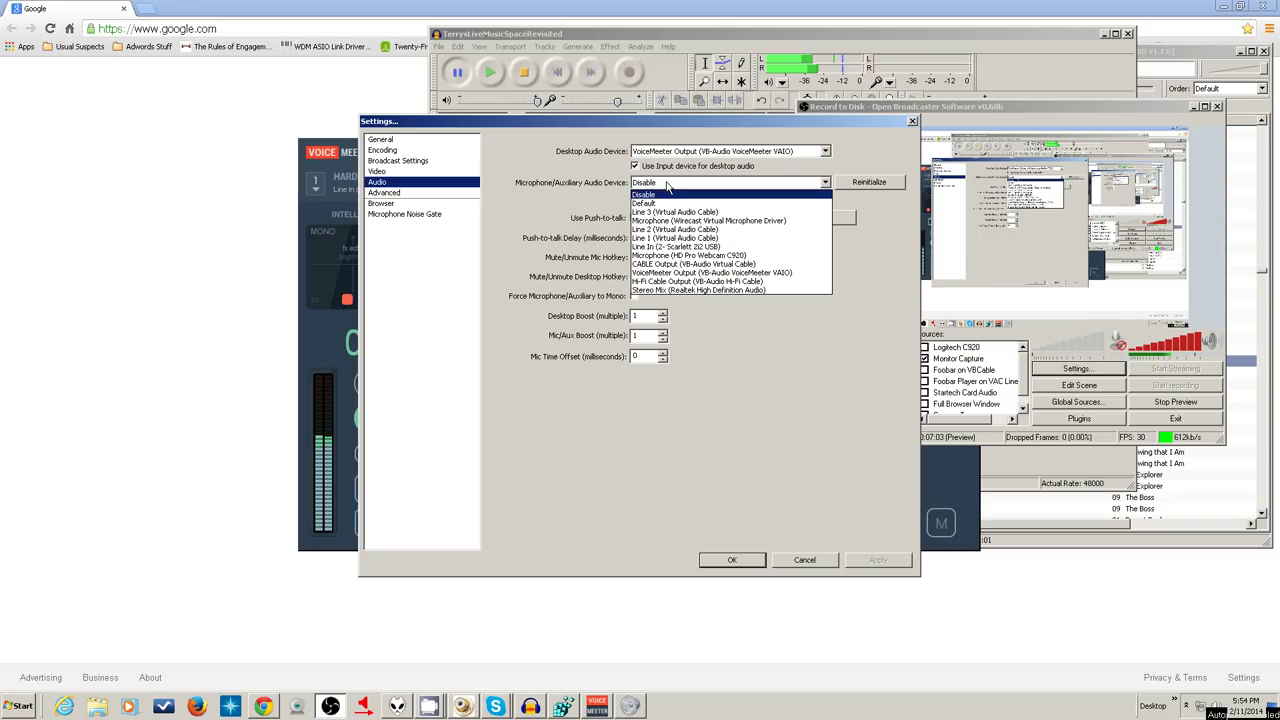
click(668, 190)
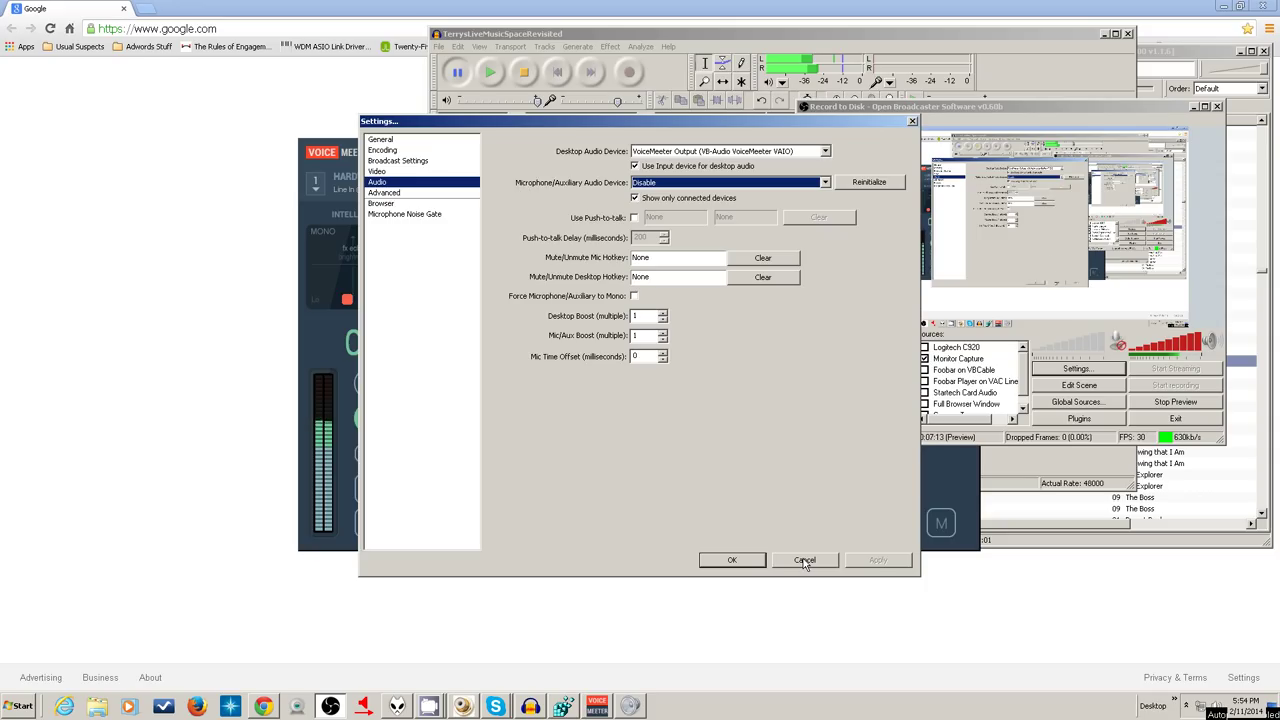
click(689, 185)
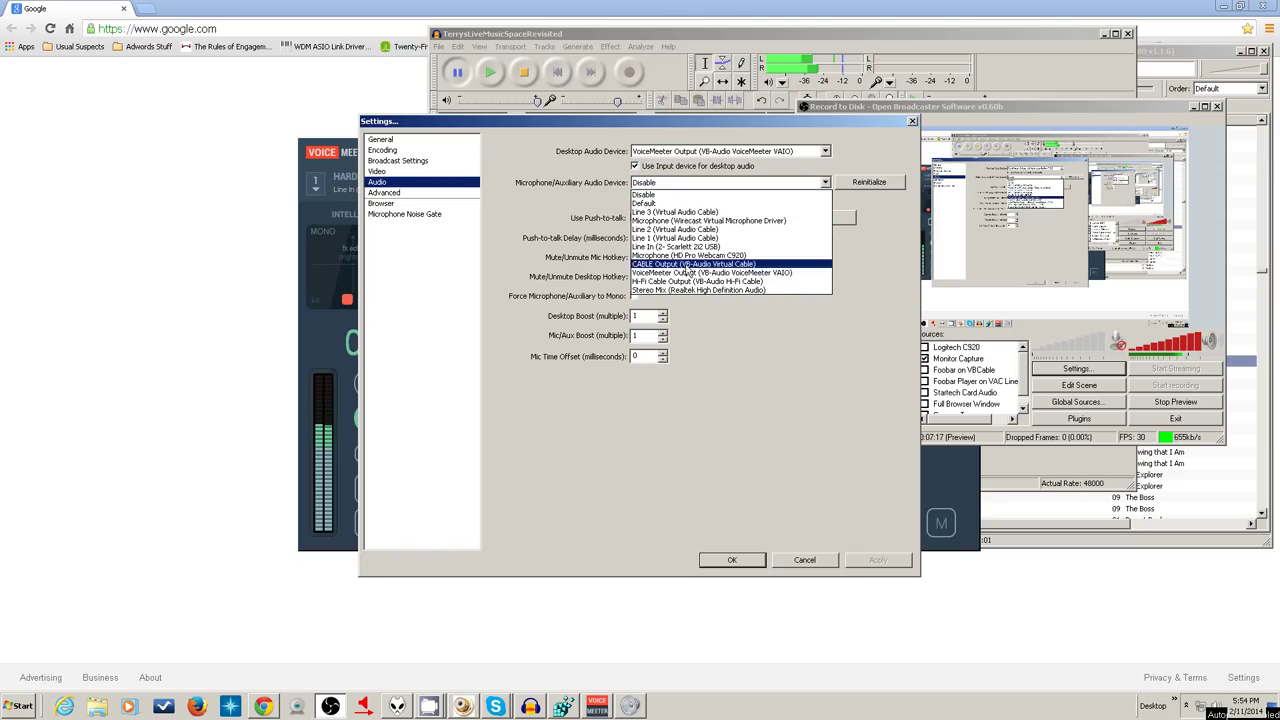
click(778, 347)
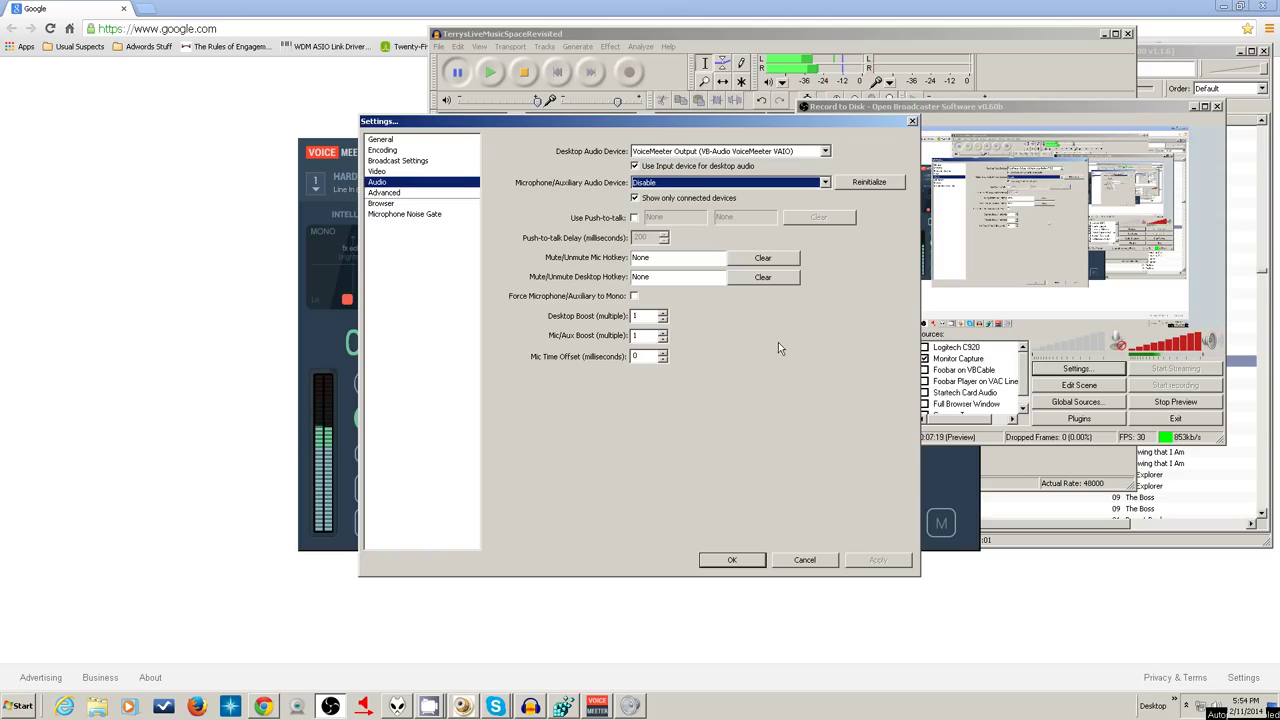
Close the settings unchanged, bring VoiceMeeter forward, and minimize Chrome to reveal the desktop
click(804, 559)
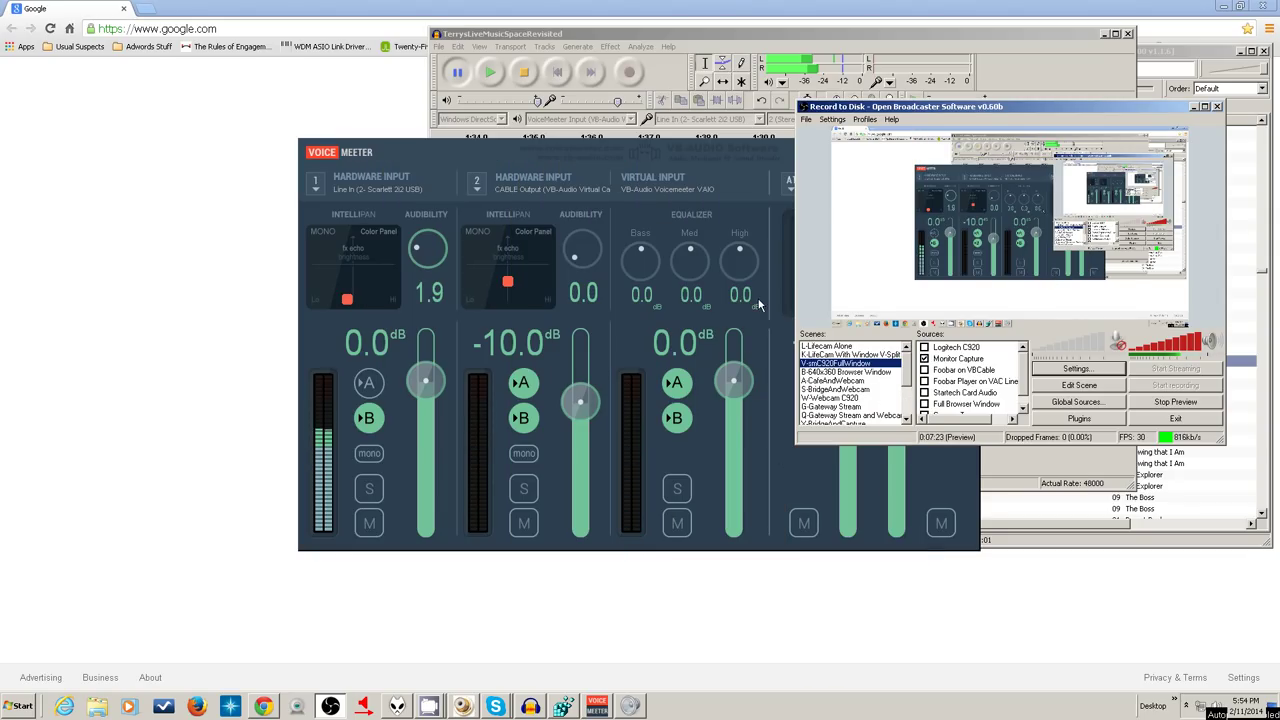
click(772, 387)
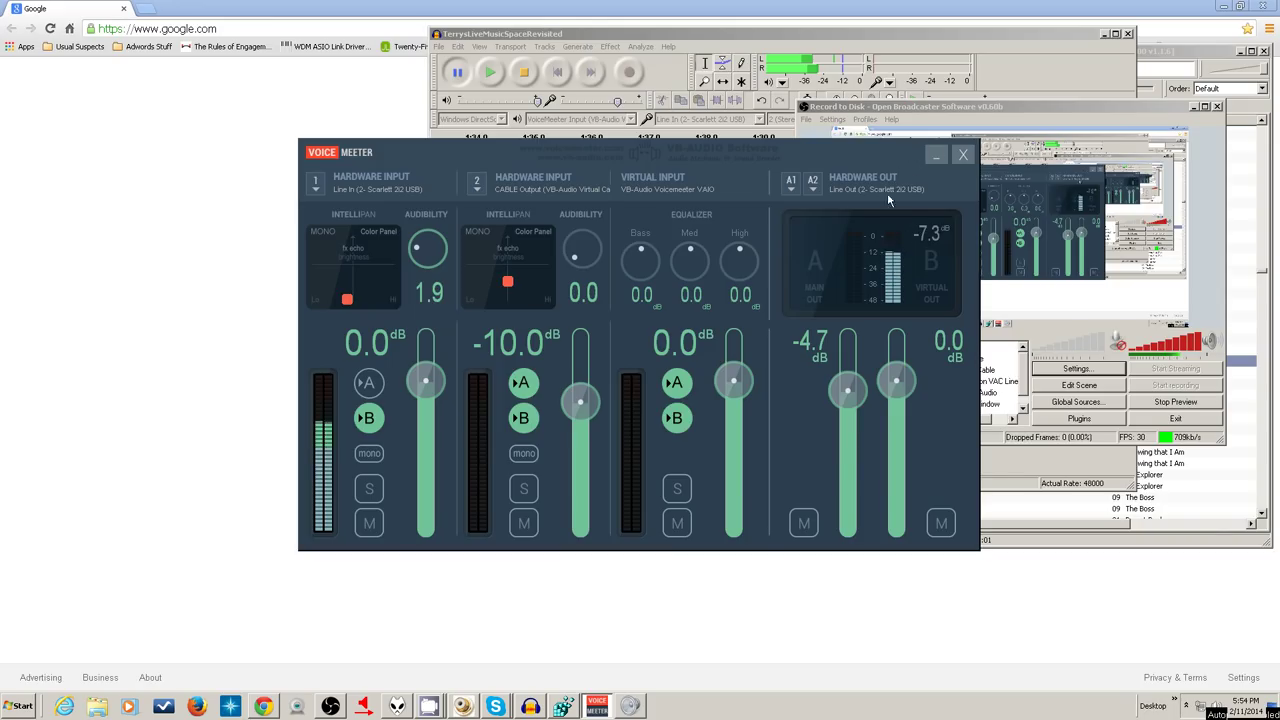
click(397, 706)
right_click(462, 585)
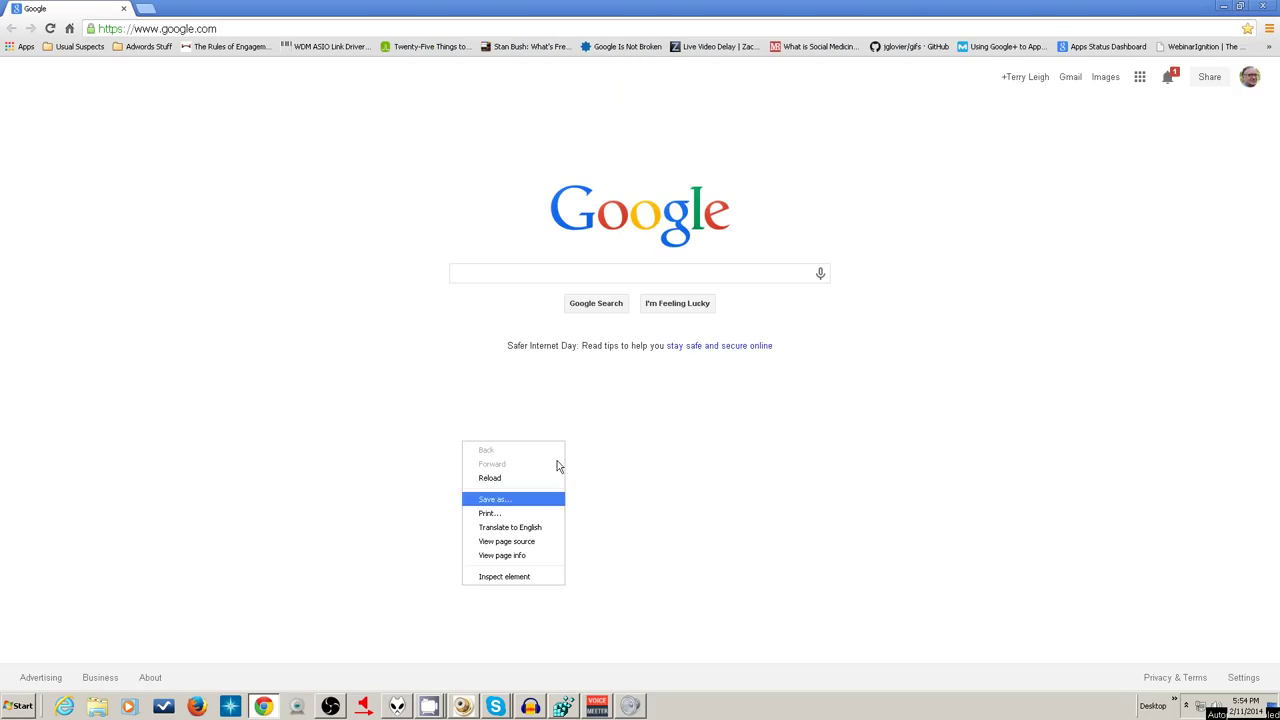
click(640, 512)
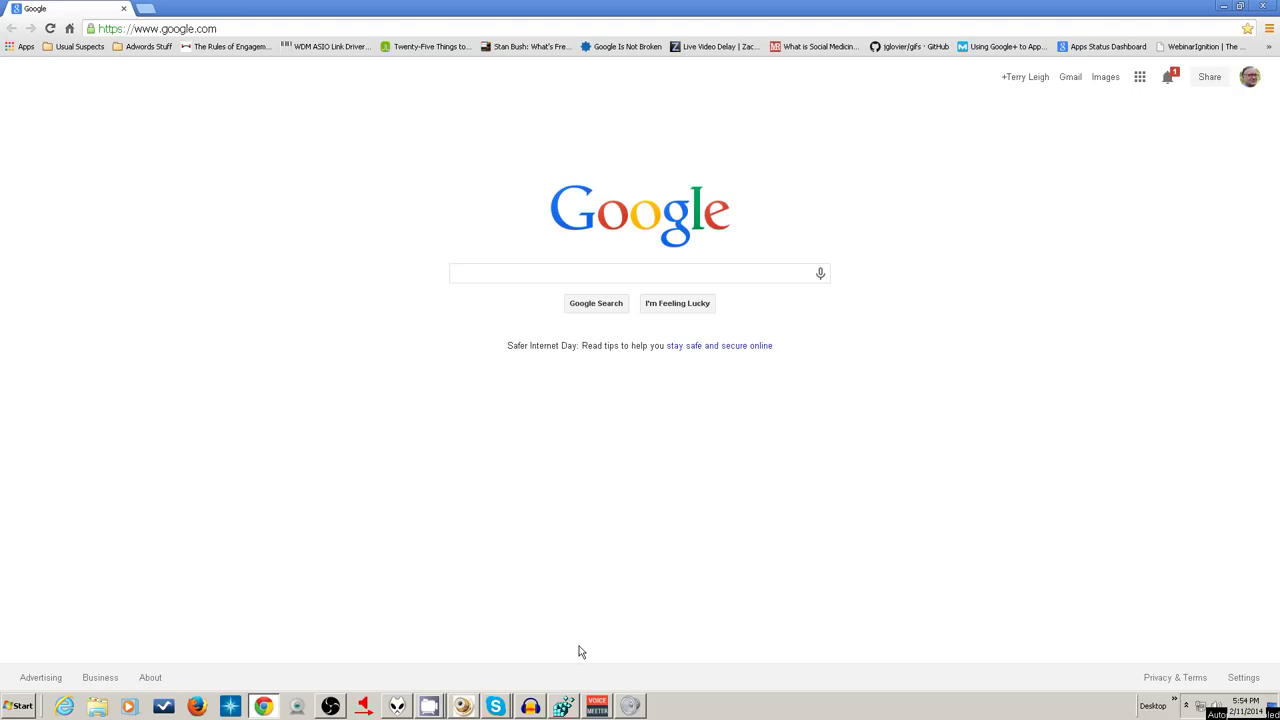
click(1222, 10)
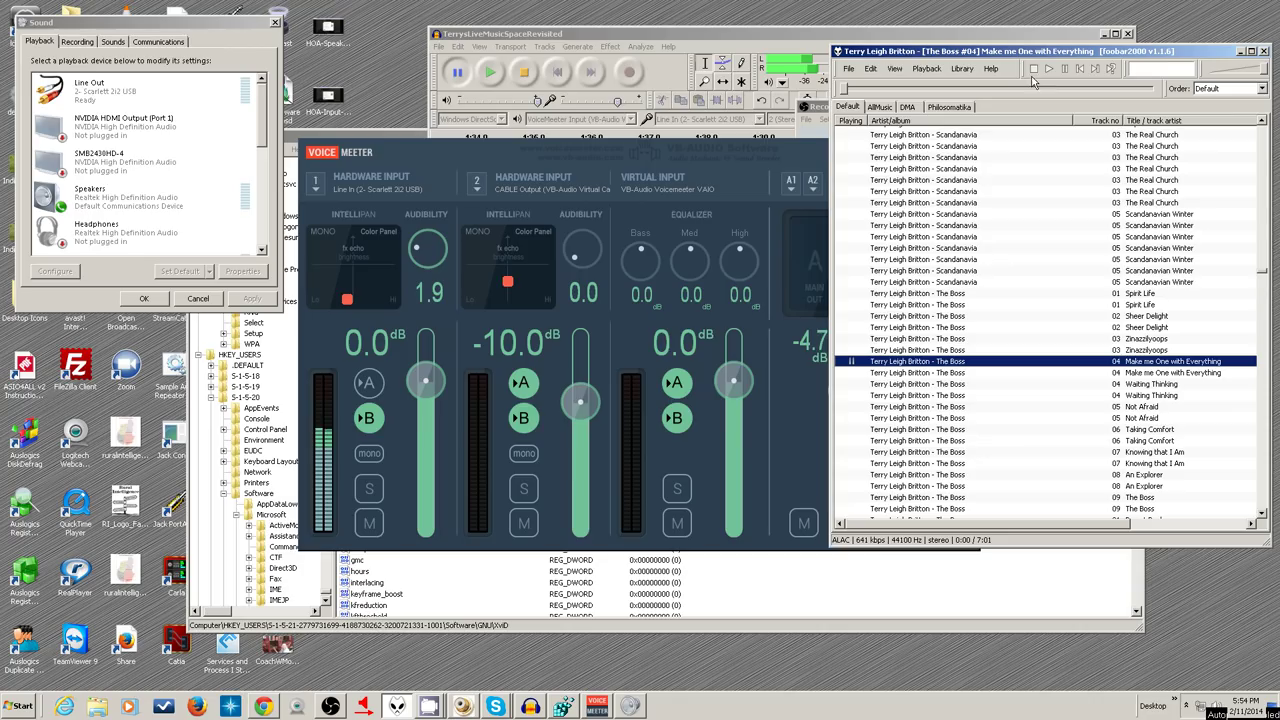
Play the song in foobar2000 and bring Hardware Input 2 from 0.0 down to -24.4 dB
click(1048, 68)
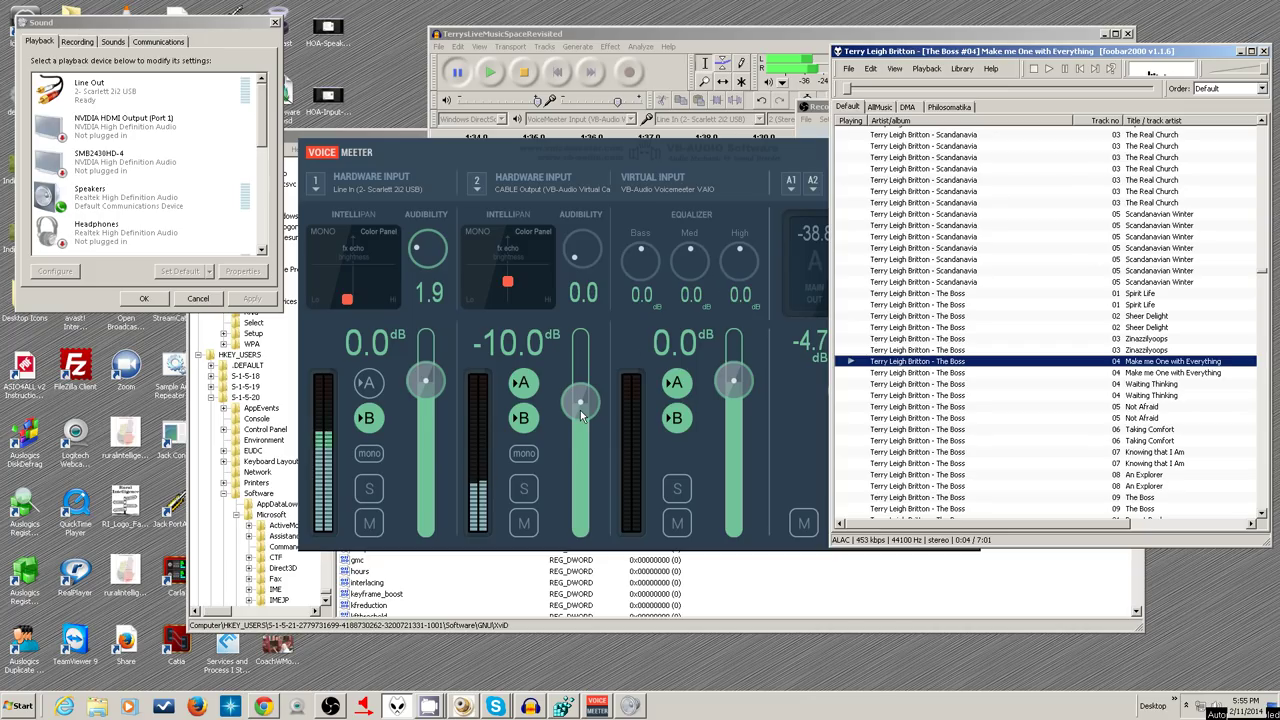
drag(582, 416, 582, 382)
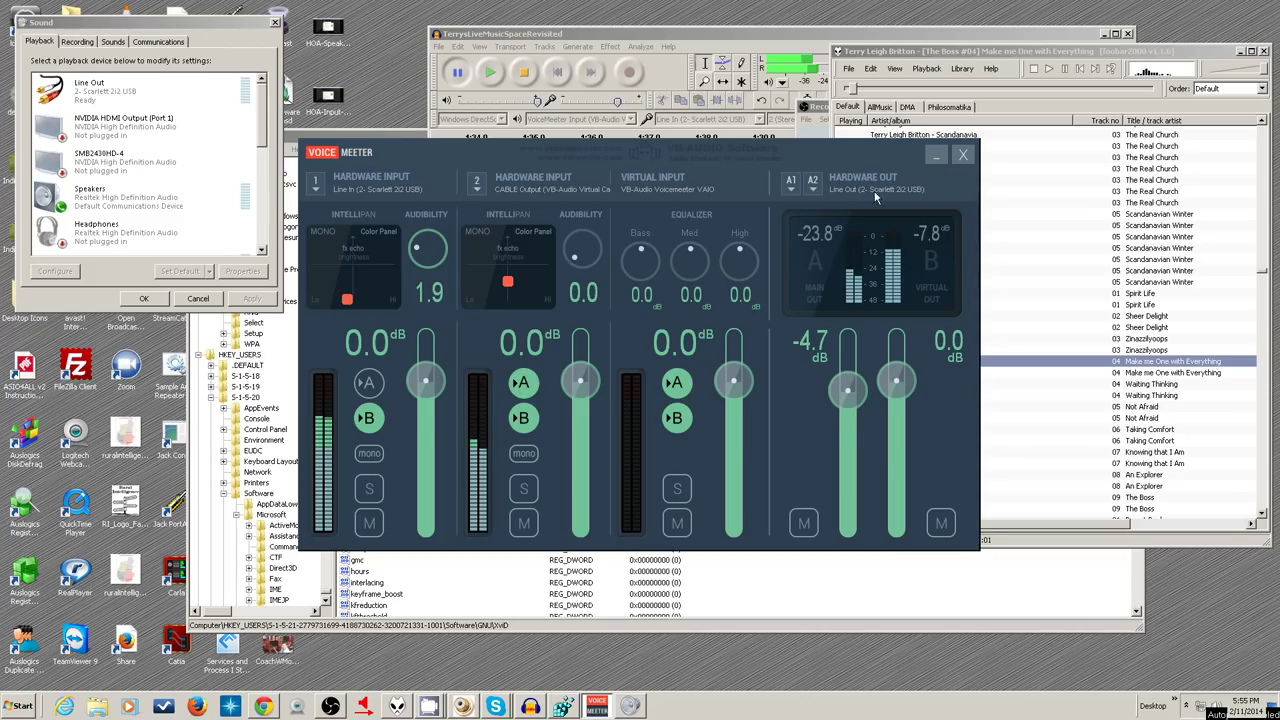
click(813, 188)
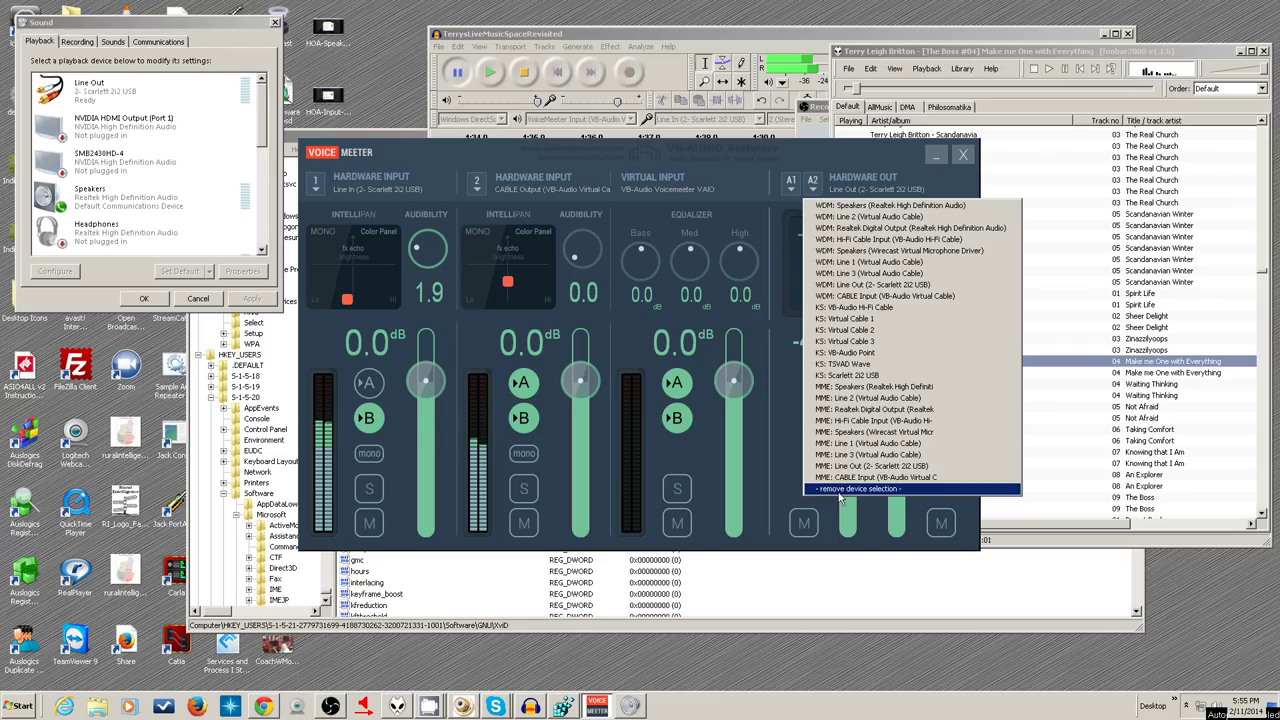
click(781, 428)
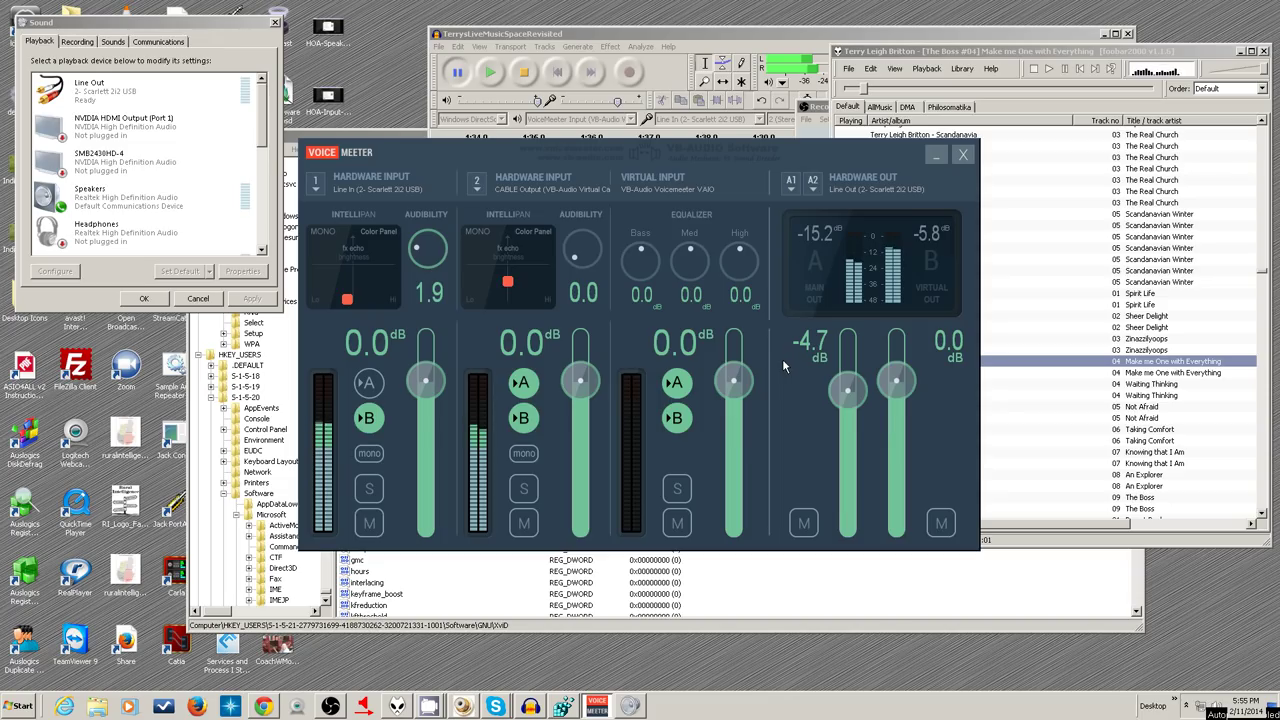
drag(581, 382, 587, 430)
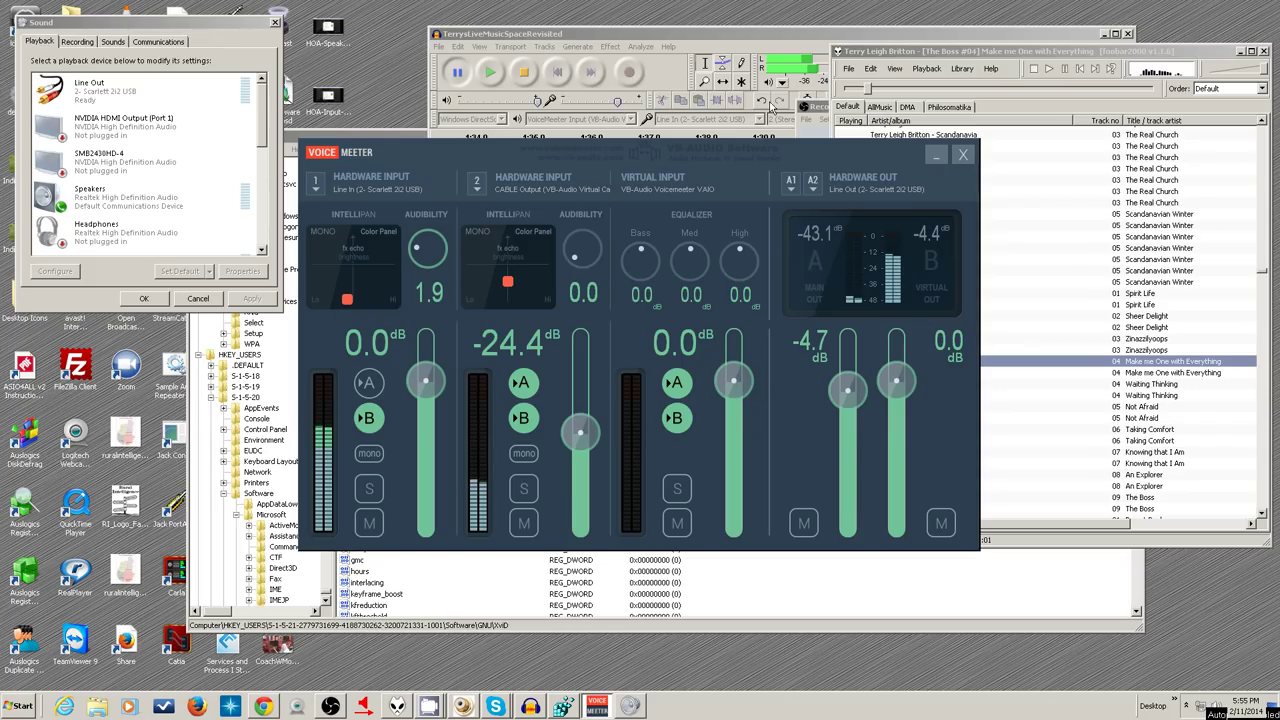
Bring Audacity forward and replay the TerrysLiveMusicSpaceRevisited track from the beginning
click(684, 39)
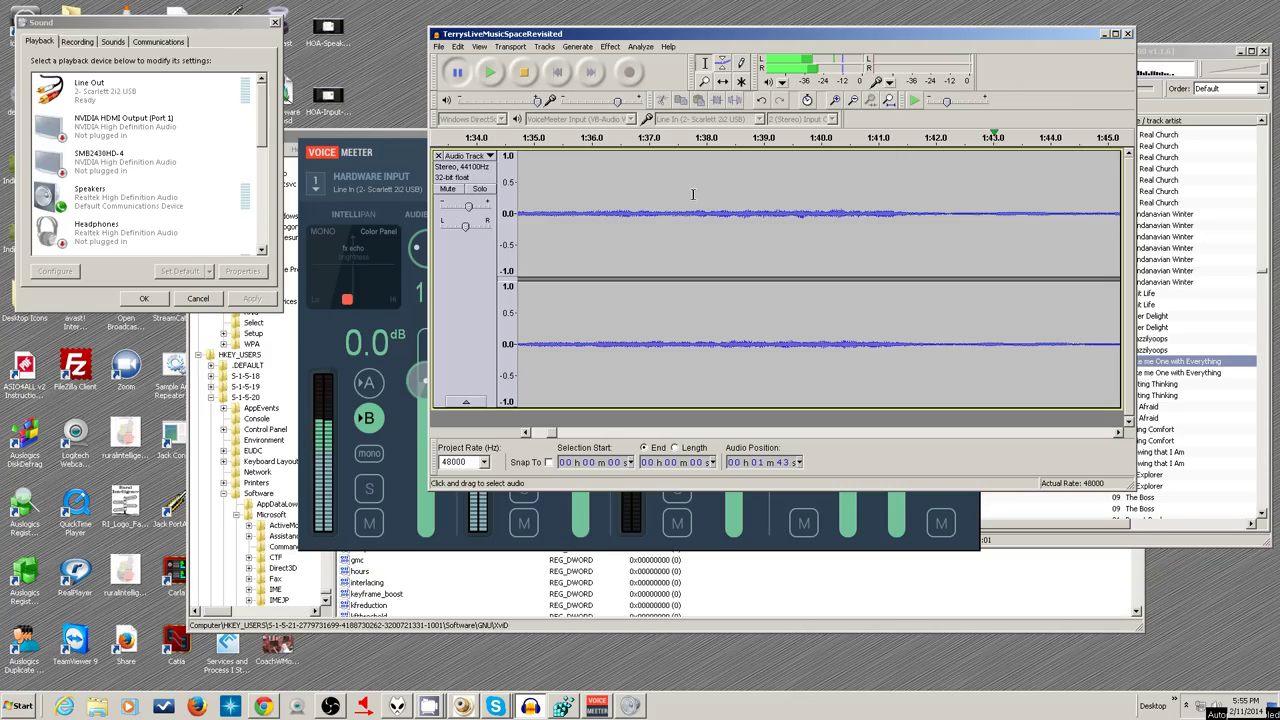
click(523, 72)
click(489, 72)
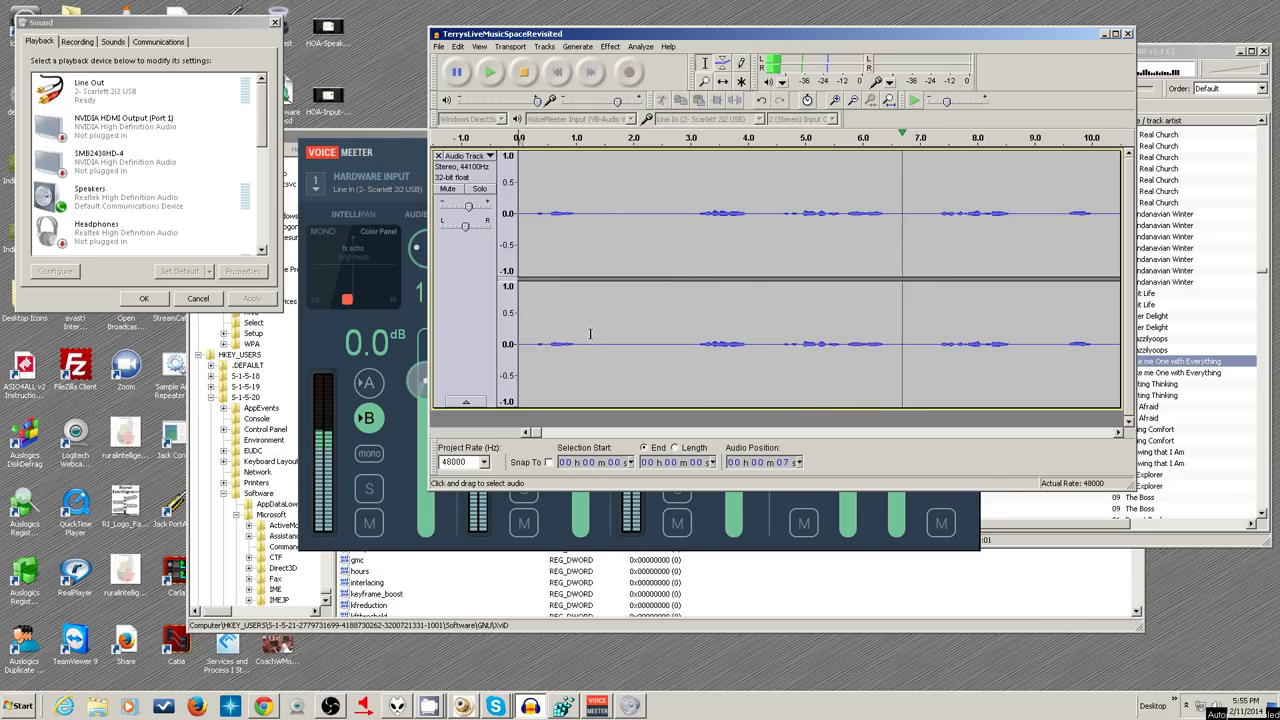
In VoiceMeeter, boost the Virtual Input to 12.0 dB, then reset its gain to 0.0 dB
click(550, 505)
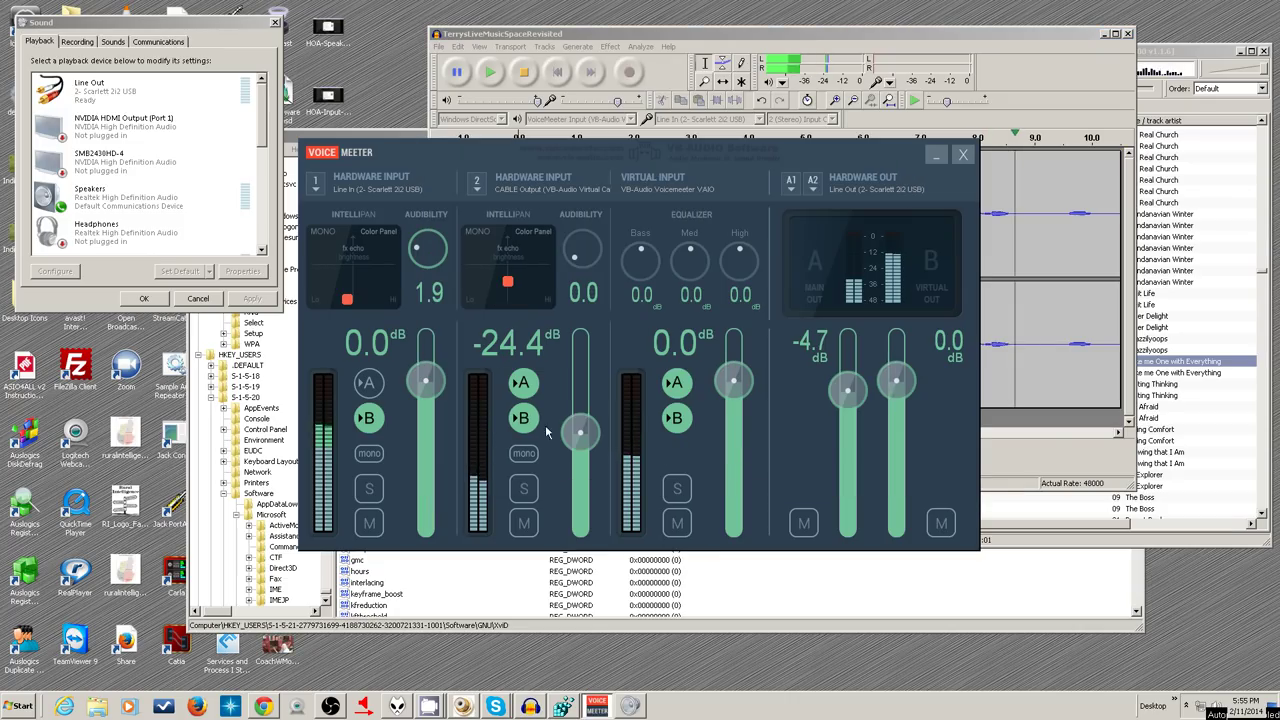
mouse_move(733, 382)
mouse_down()
mouse_move(734, 352)
mouse_move(738, 364)
mouse_up()
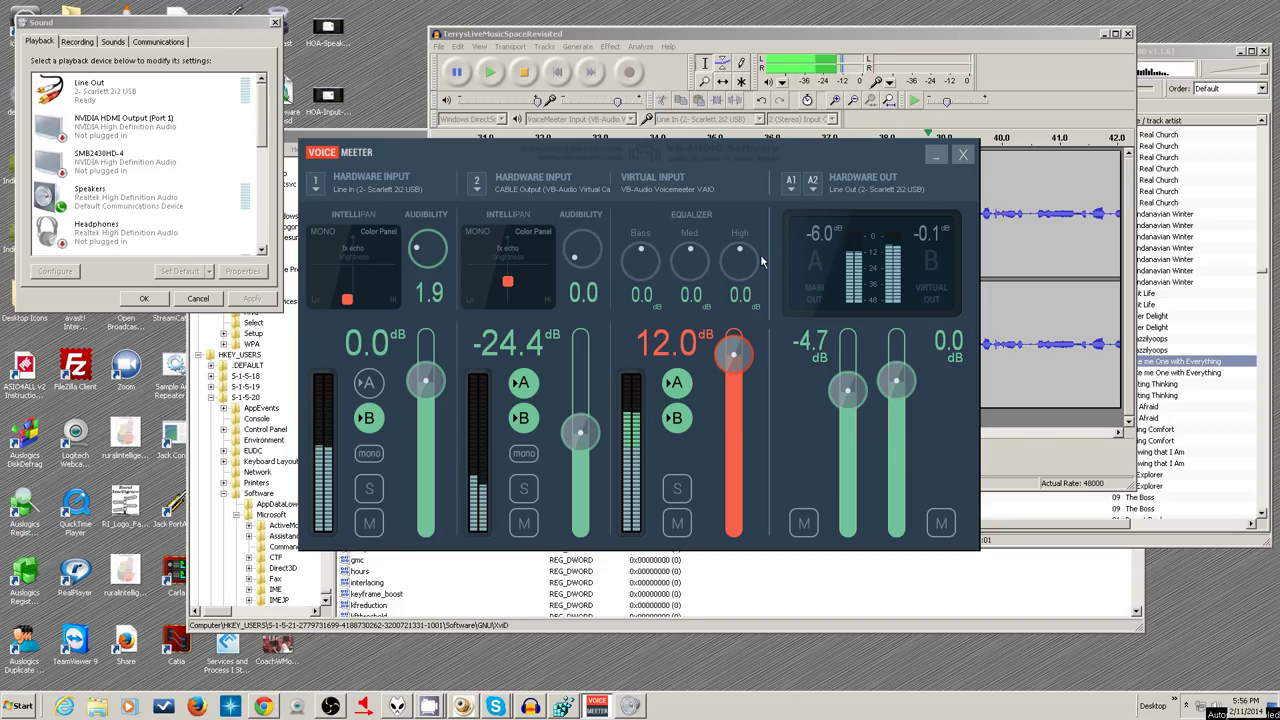
double_click(737, 353)
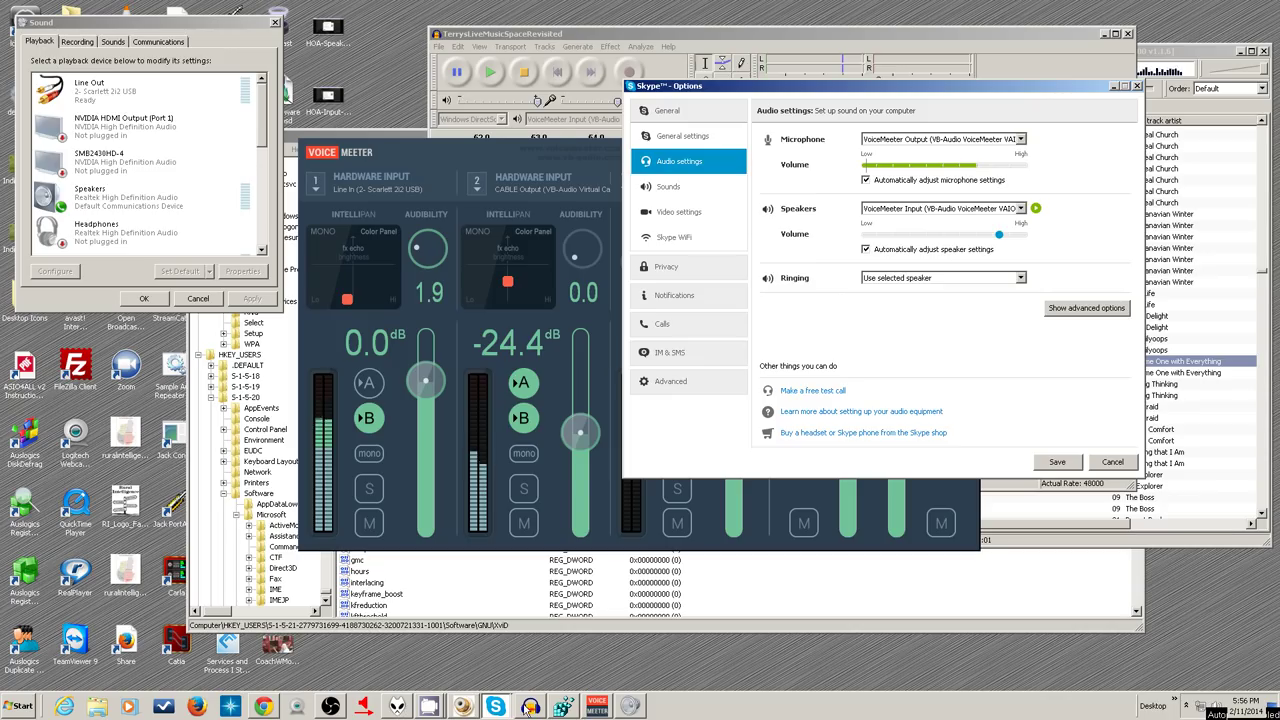
Bring OBS forward, then return to Skype's audio settings and move that window lower right
click(330, 707)
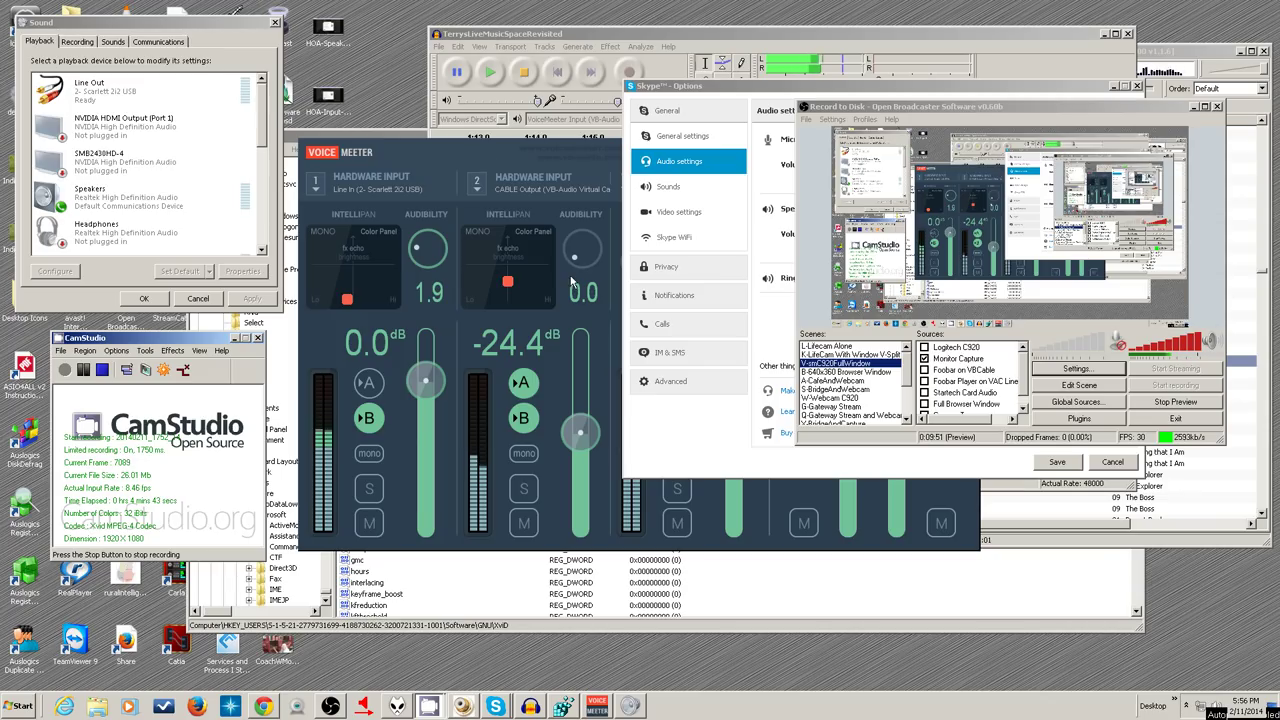
click(770, 88)
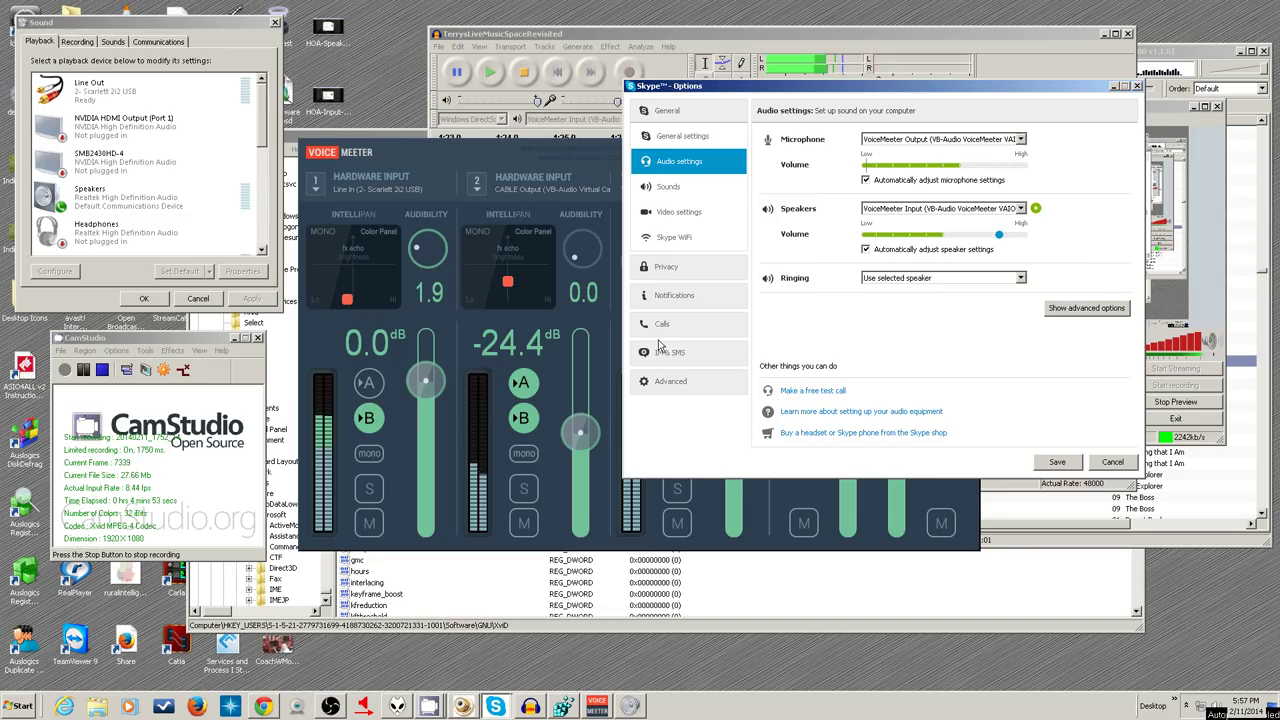
drag(724, 94, 928, 272)
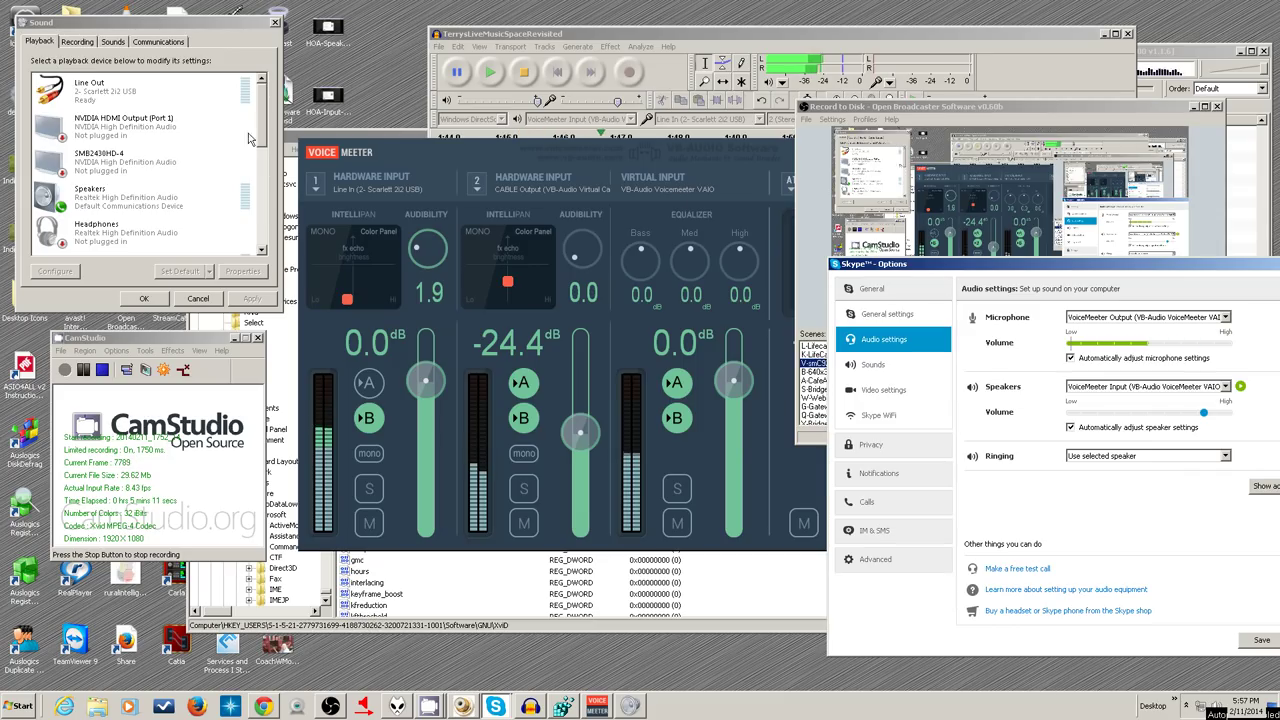
Show the recording devices with VoiceMeeter Output as default, then play Skype's speaker test sound
drag(264, 130, 184, 195)
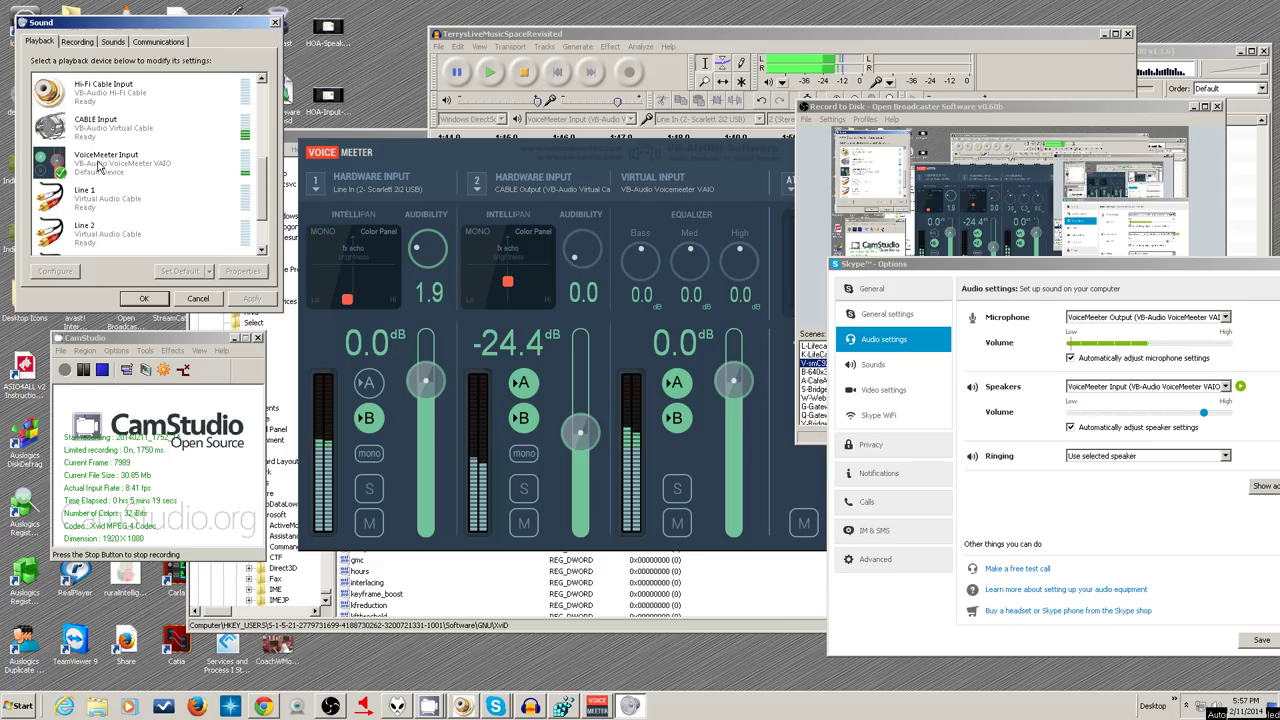
click(78, 42)
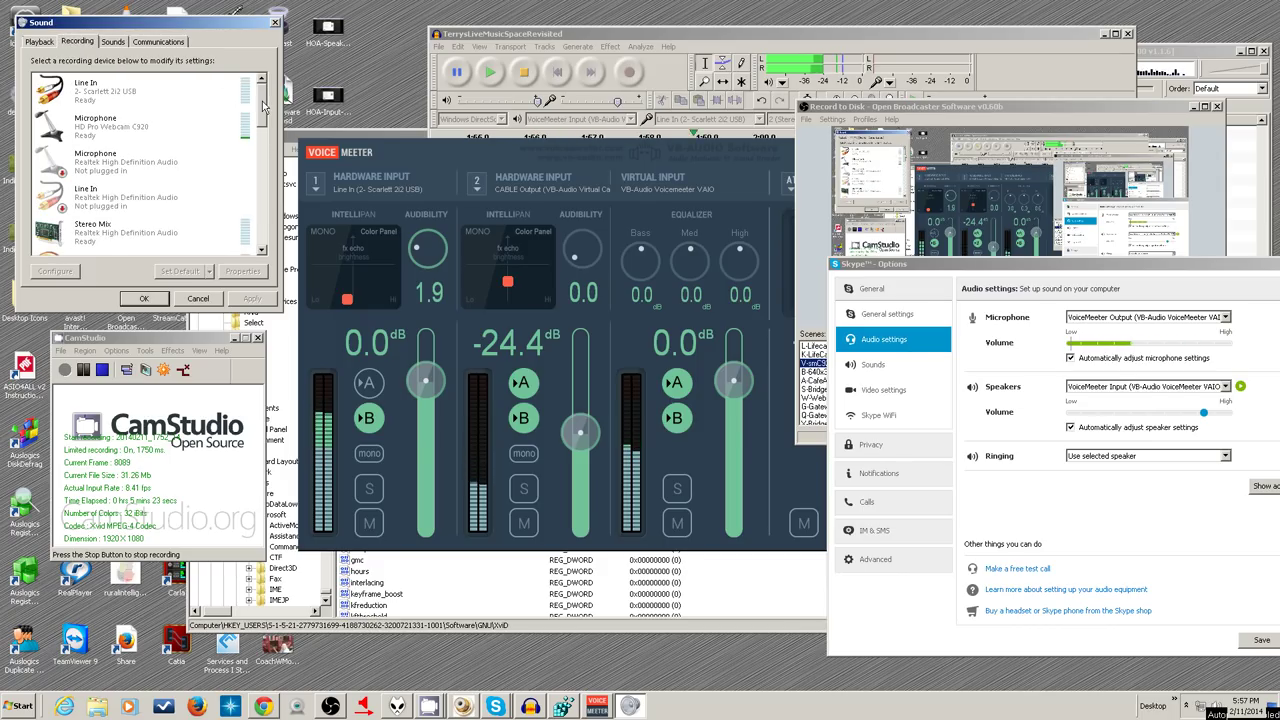
drag(264, 108, 267, 158)
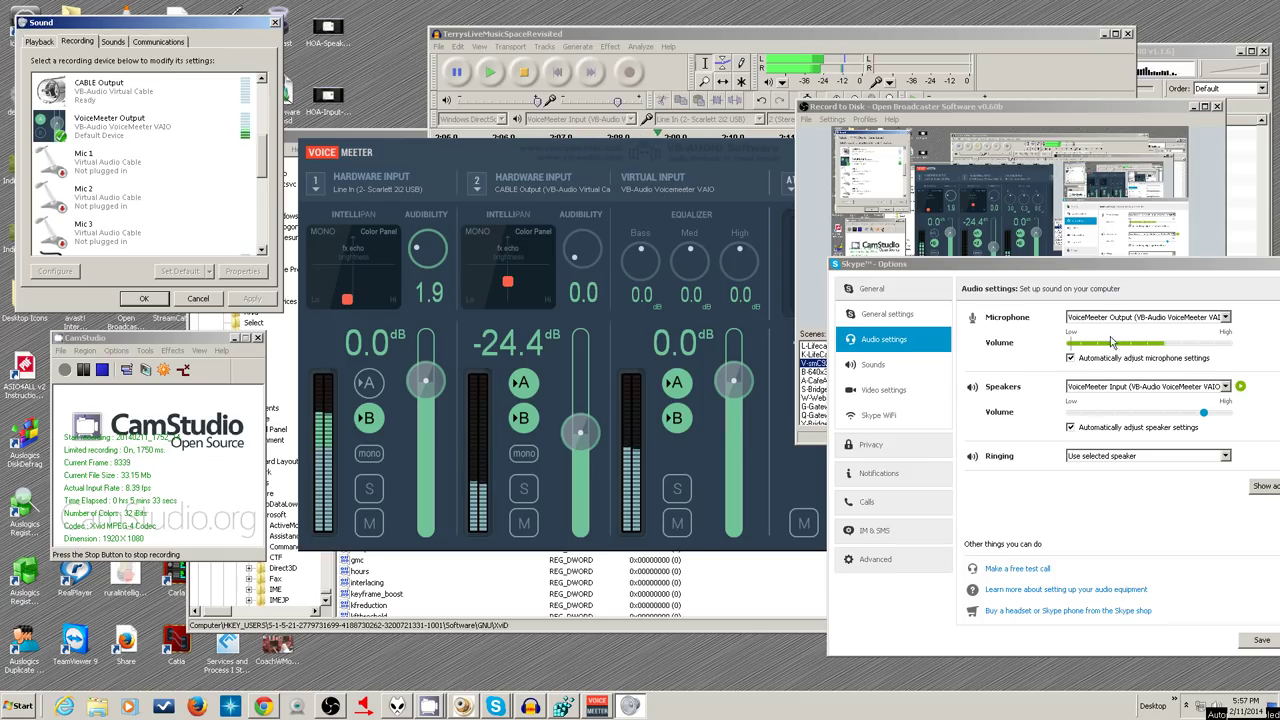
click(1241, 387)
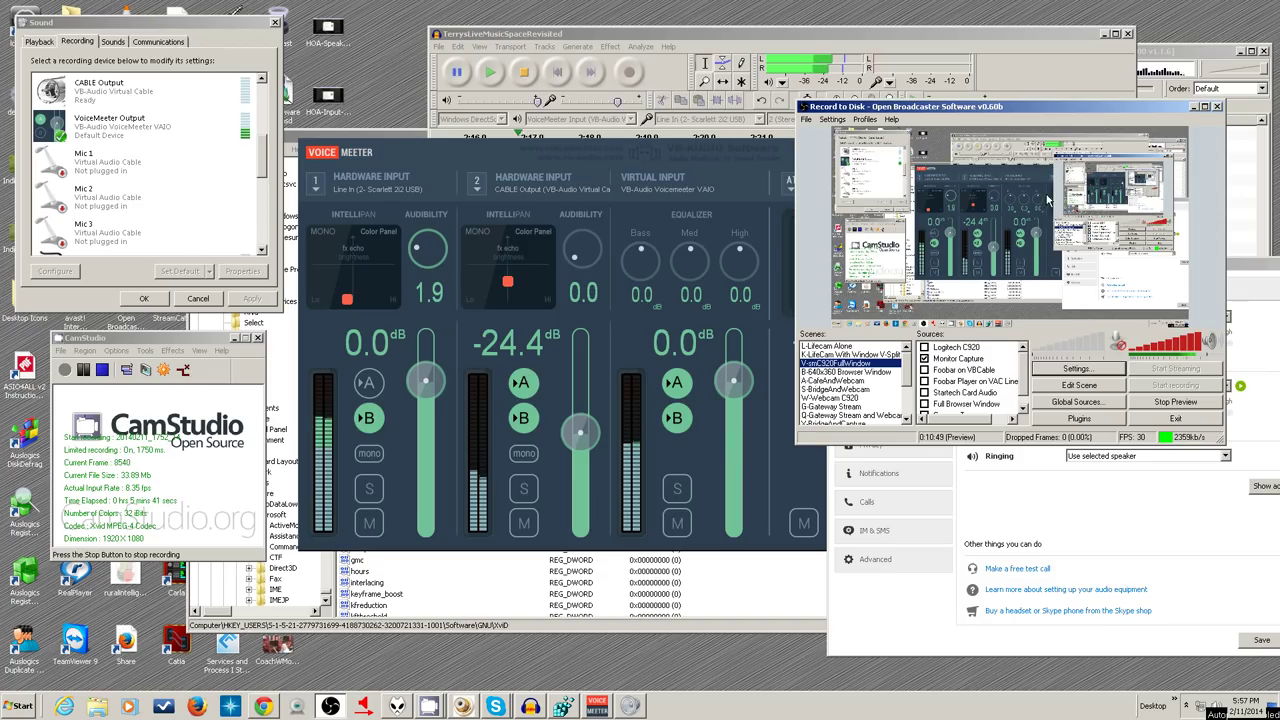
Reposition the OBS Record to Disk window at the upper right, over the Skype settings
drag(999, 108, 724, 106)
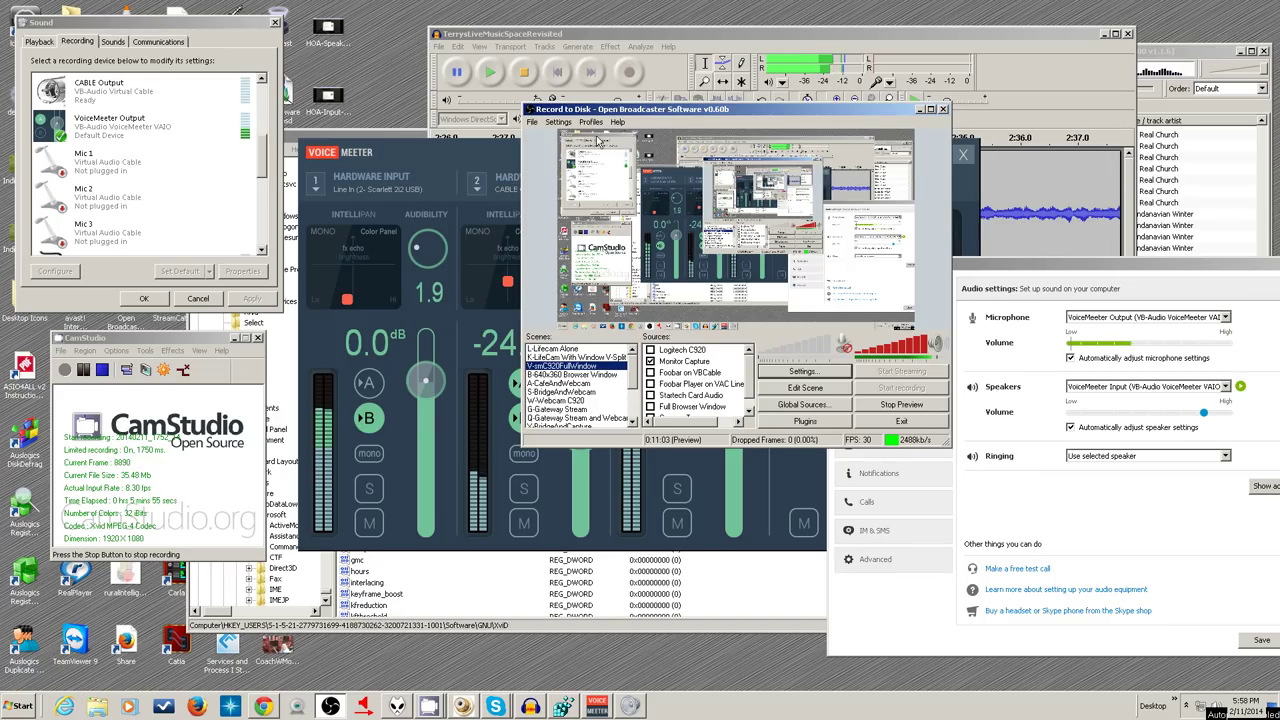
drag(628, 107, 961, 93)
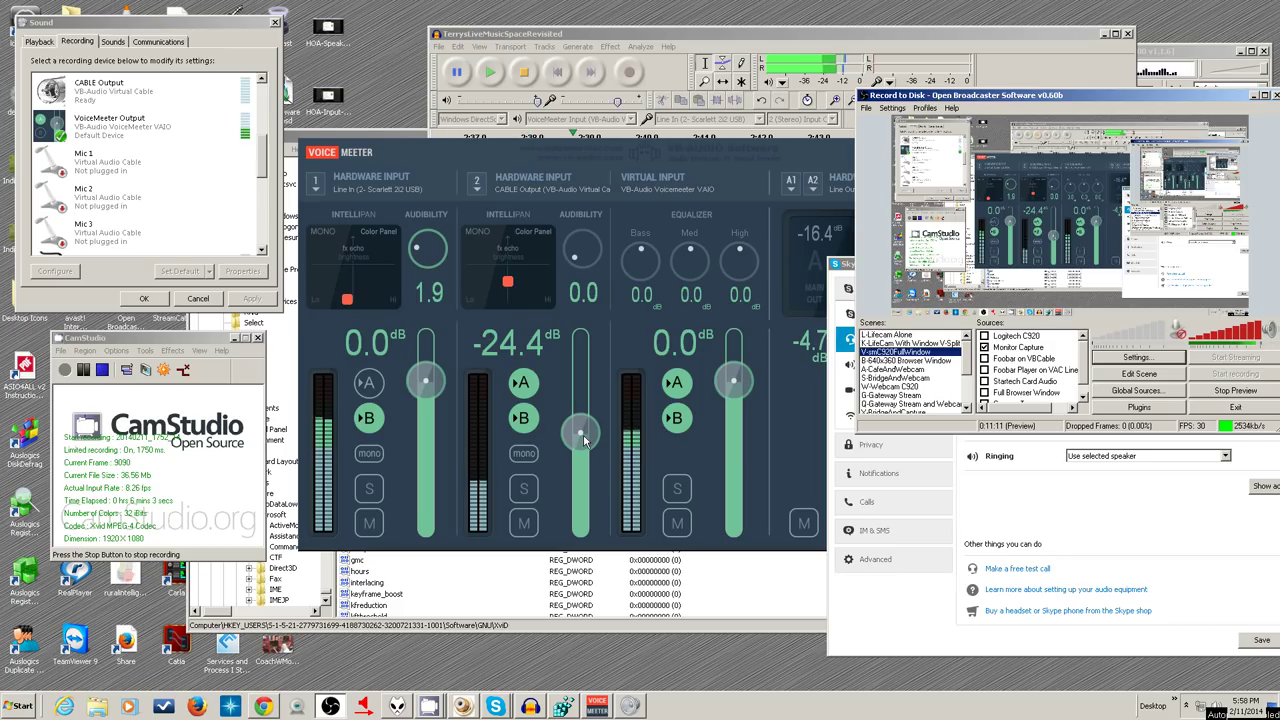
Raise VoiceMeeter's Hardware Input 2 to -17.8 dB and bring the foobar2000 playlist forward
mouse_move(583, 434)
mouse_down()
mouse_move(584, 387)
mouse_move(585, 445)
mouse_move(585, 420)
mouse_up()
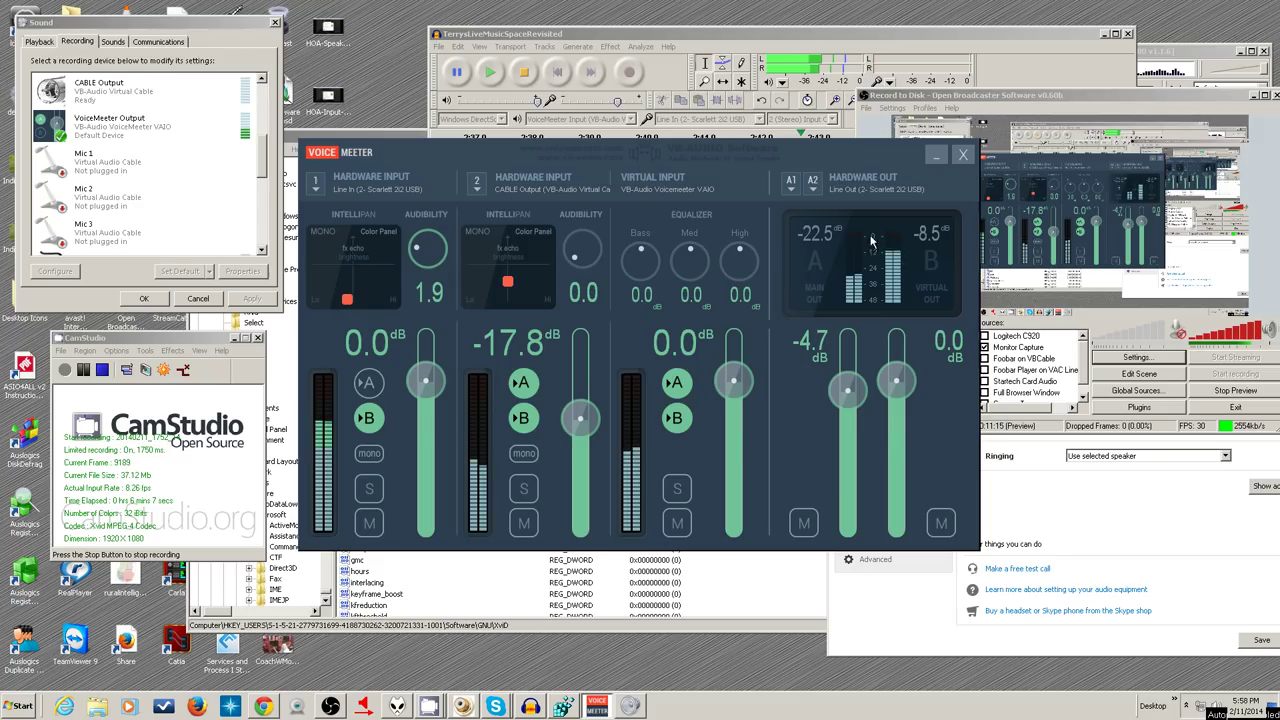
click(1173, 52)
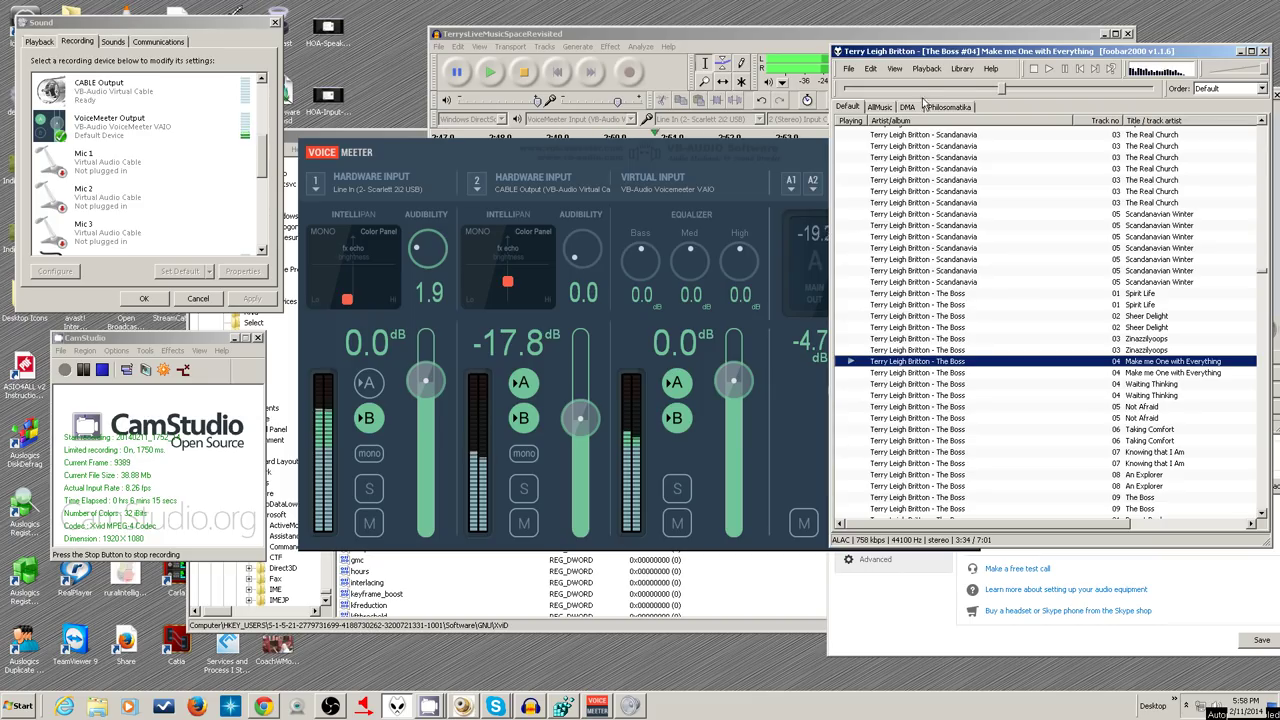
Open foobar2000's Media Library preferences and lower VoiceMeeter's virtual input to -25.4 dB and Hardware Input 2 further
click(961, 69)
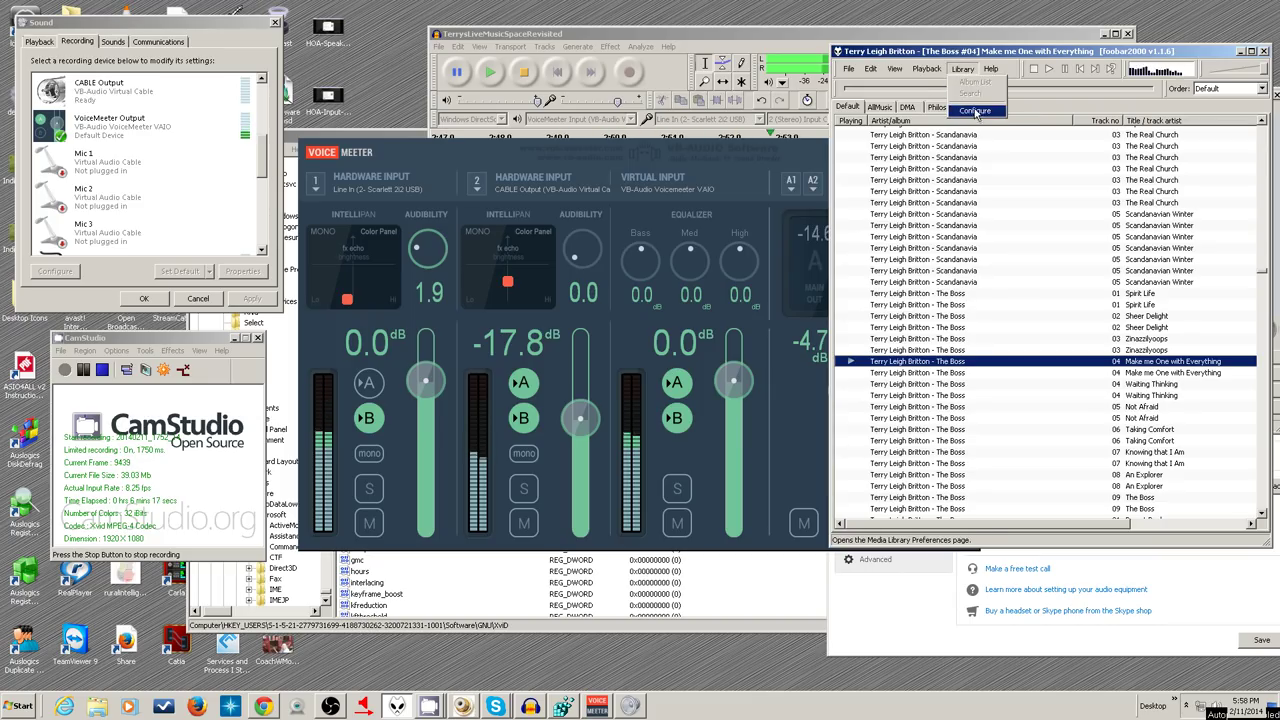
click(975, 115)
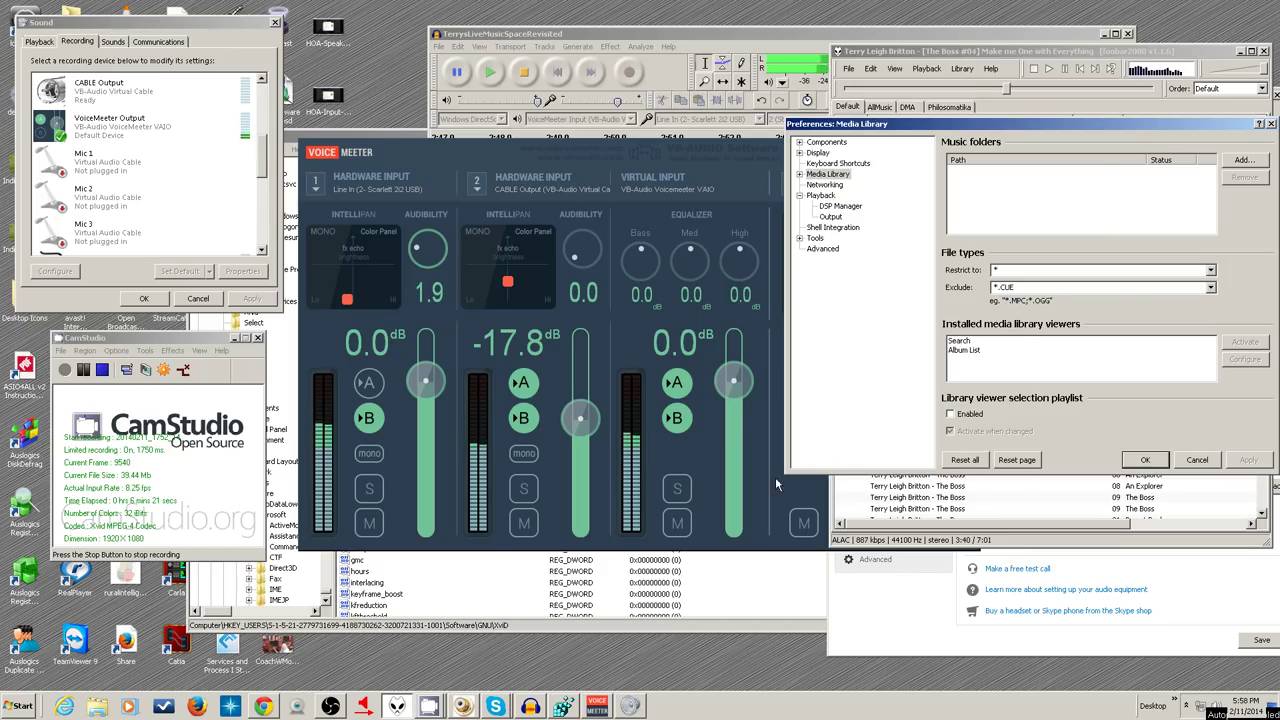
drag(729, 393, 729, 436)
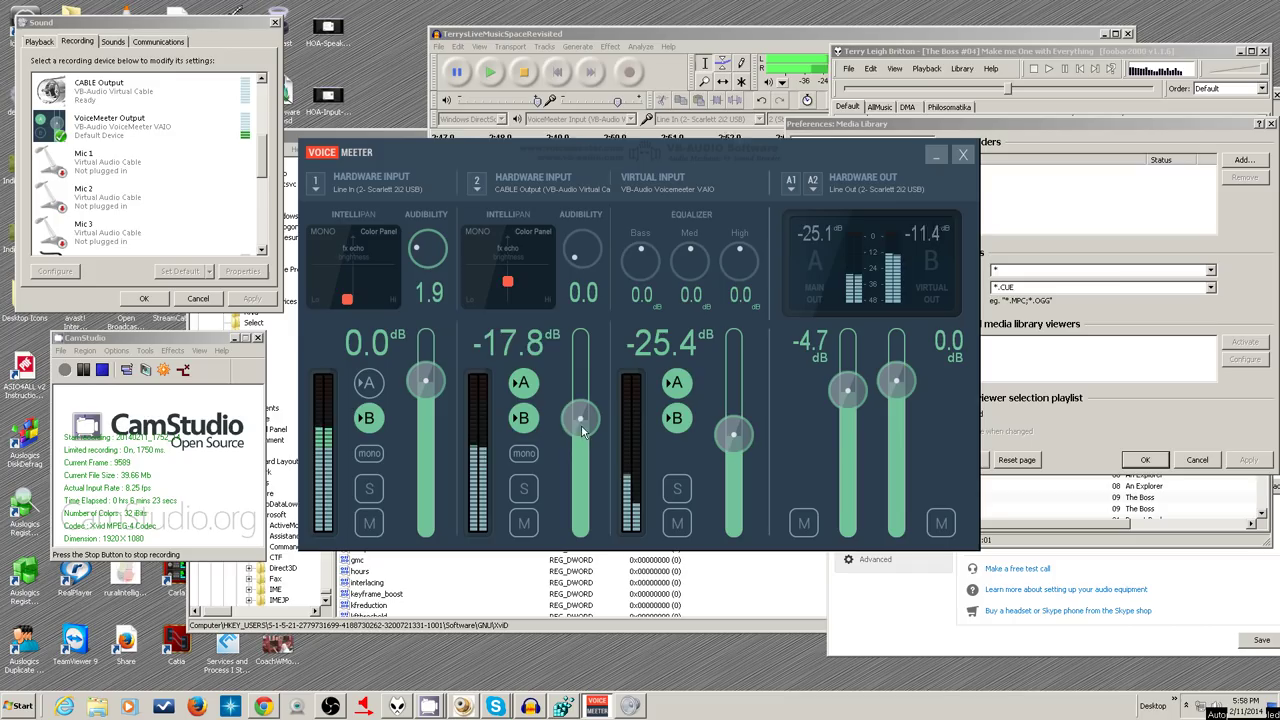
drag(581, 424, 580, 472)
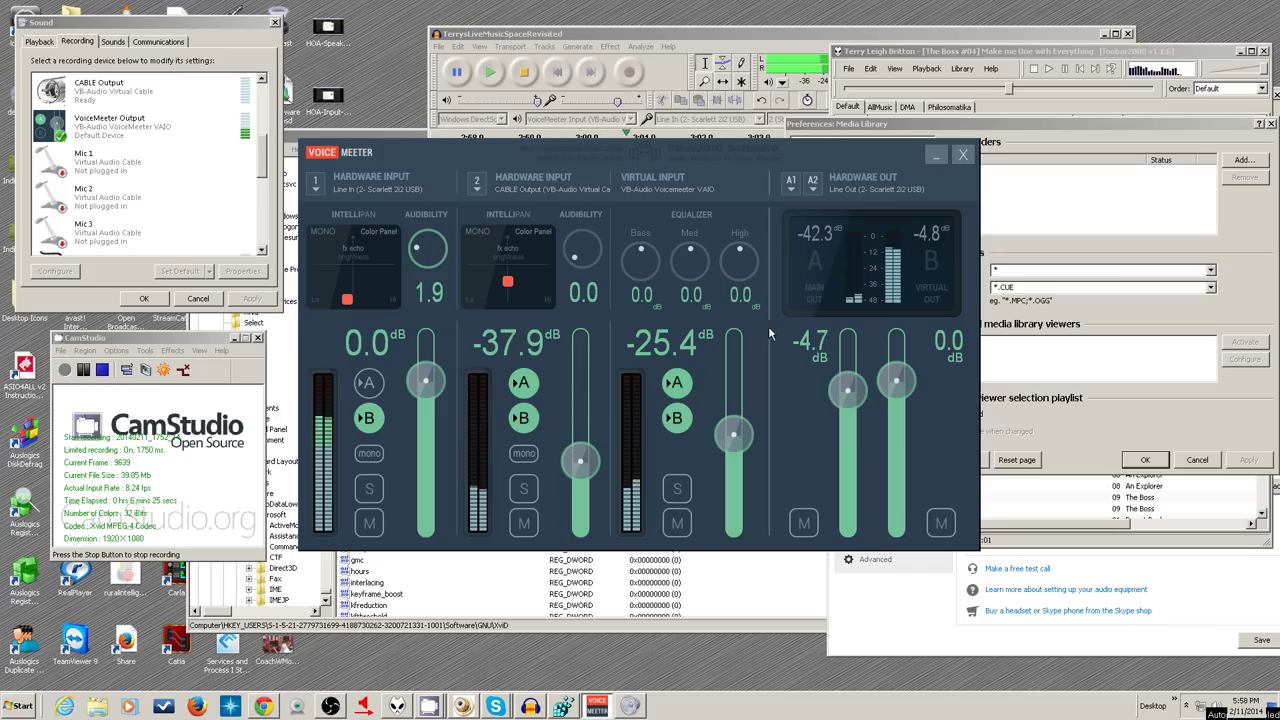
Confirm foobar2000 outputs to CABLE Input (VB-Audio Virtual Cable) and cancel the preferences unchanged
click(1013, 125)
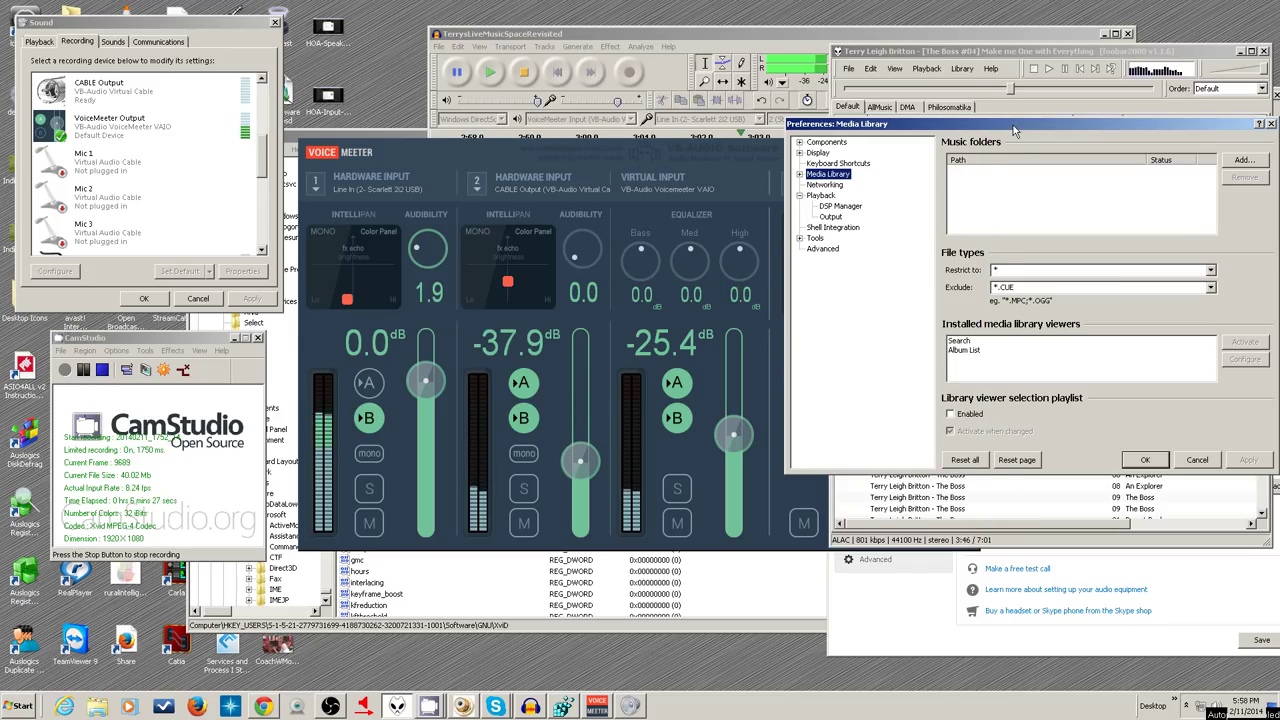
click(831, 217)
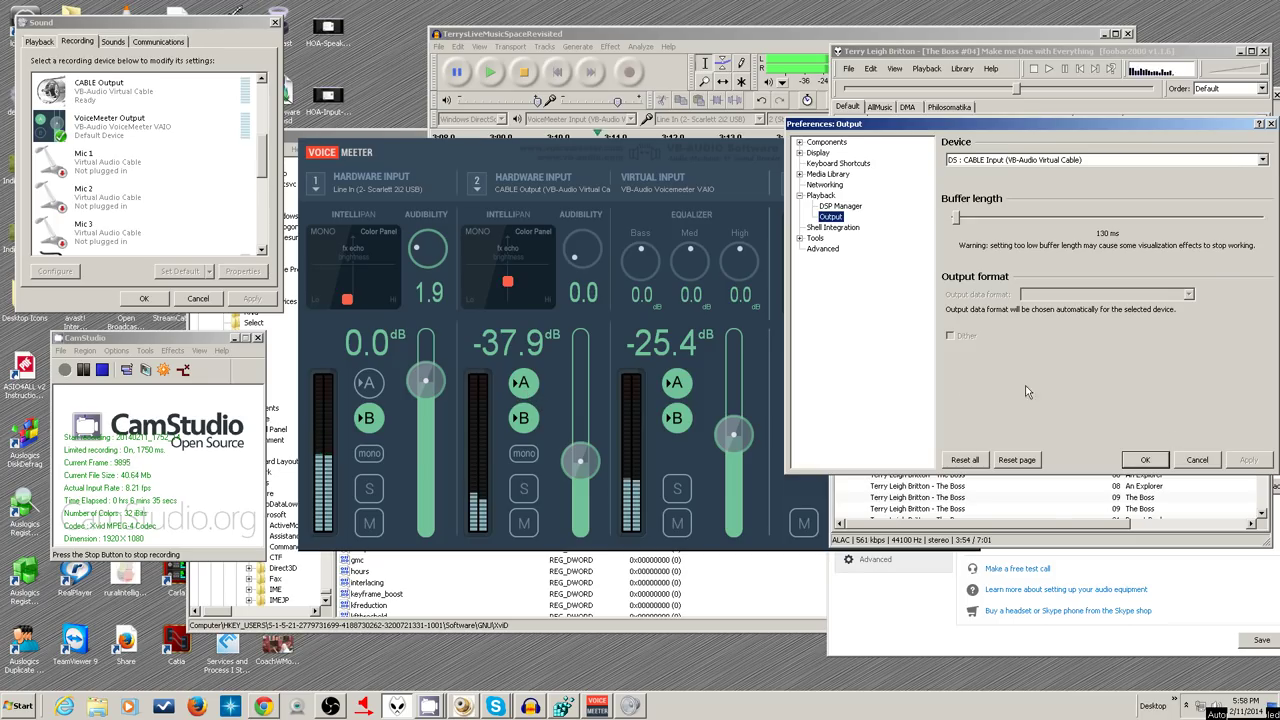
click(1196, 460)
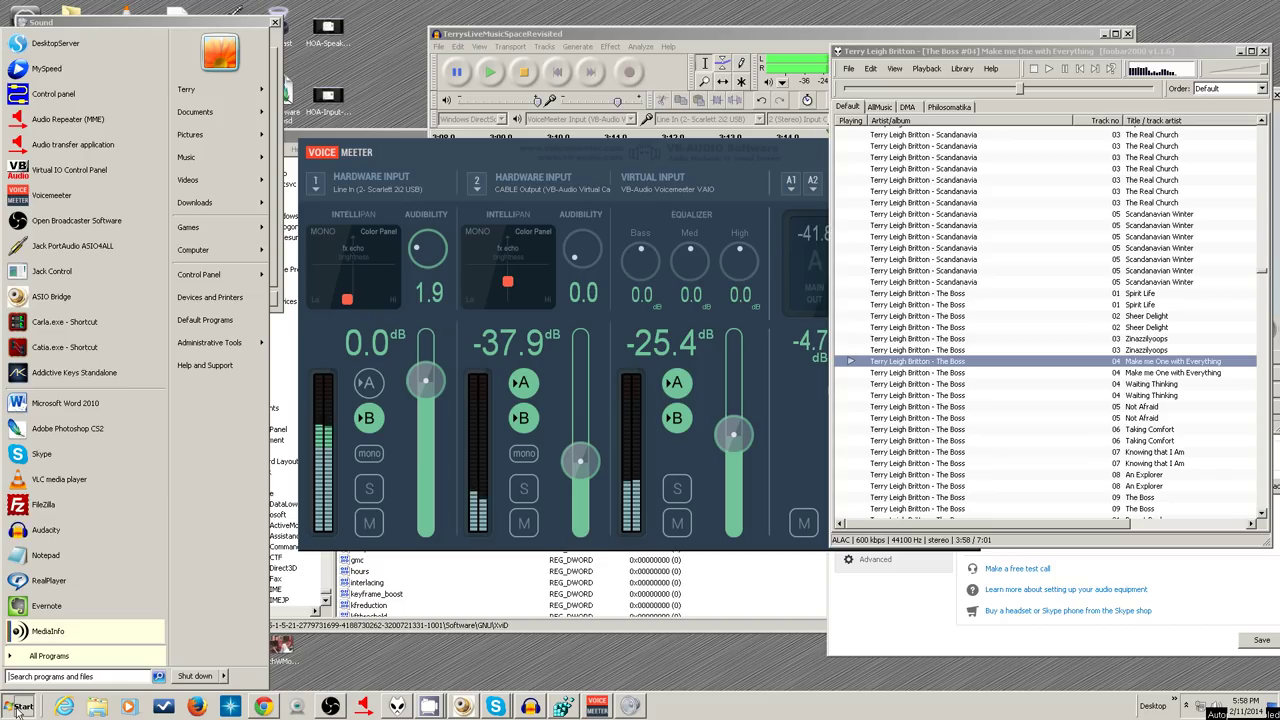
Launch VLC, decline the update, and open the Audio page of its preferences
click(100, 483)
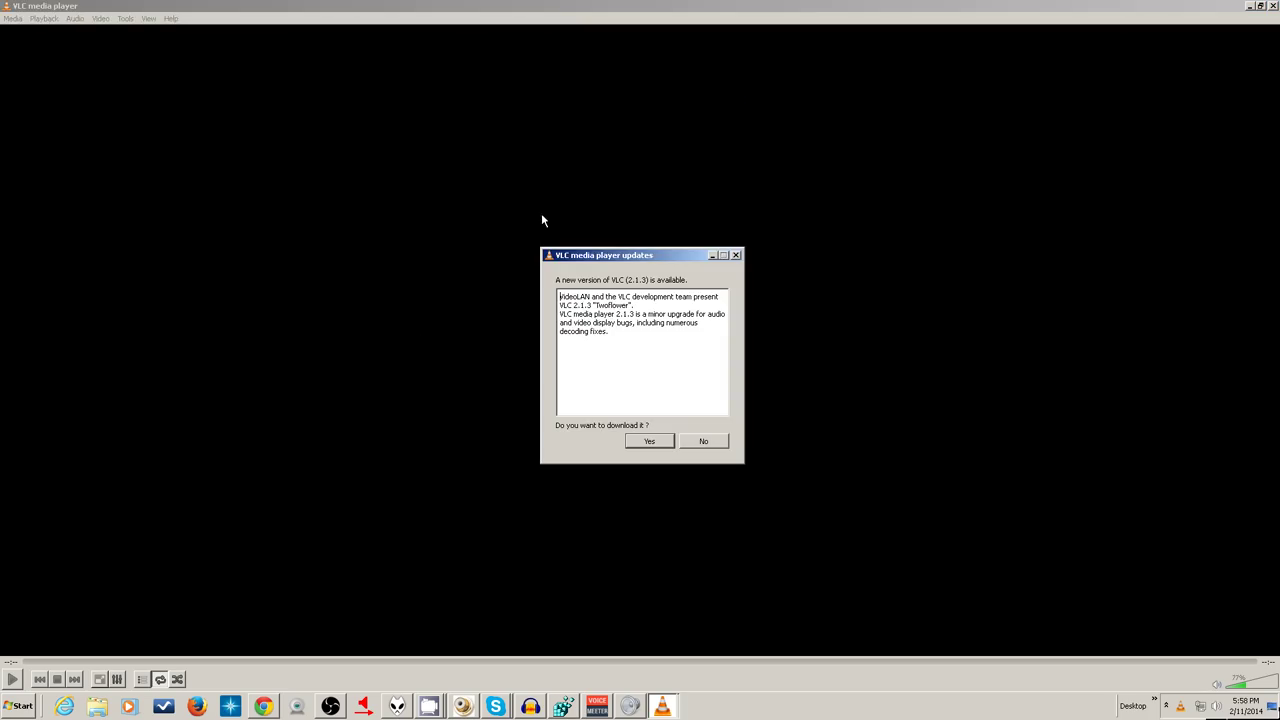
click(706, 442)
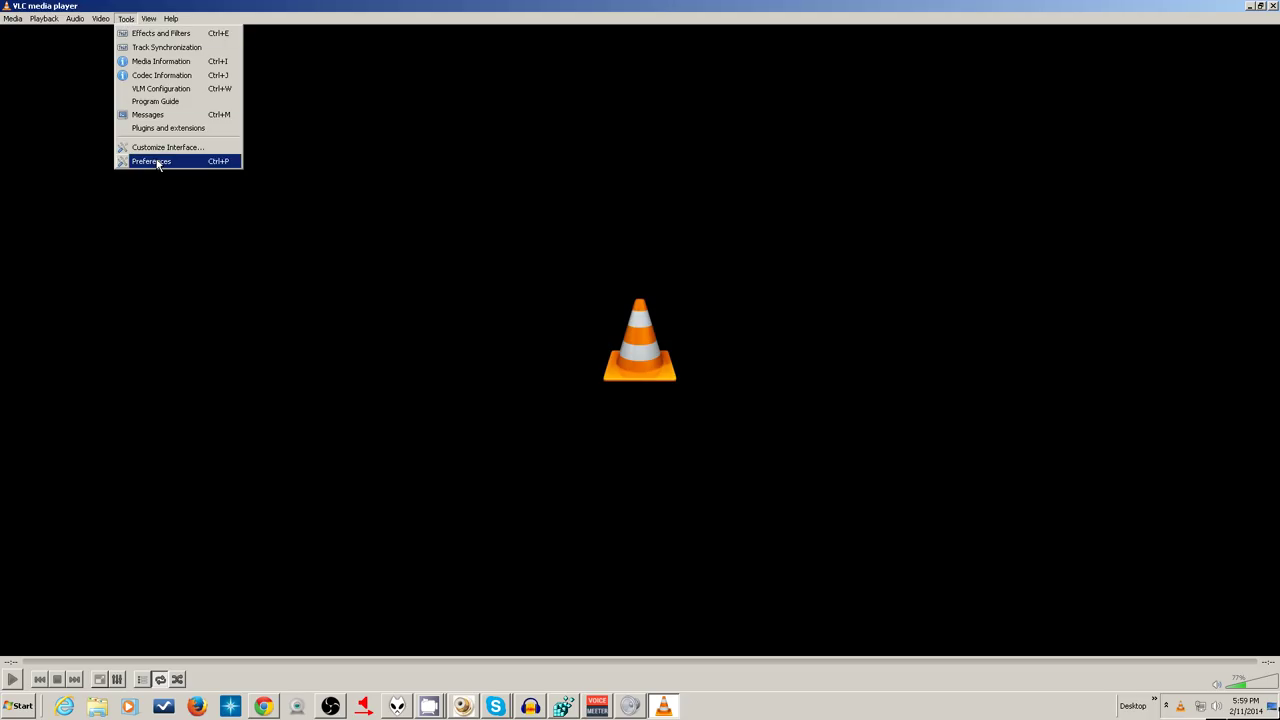
click(151, 161)
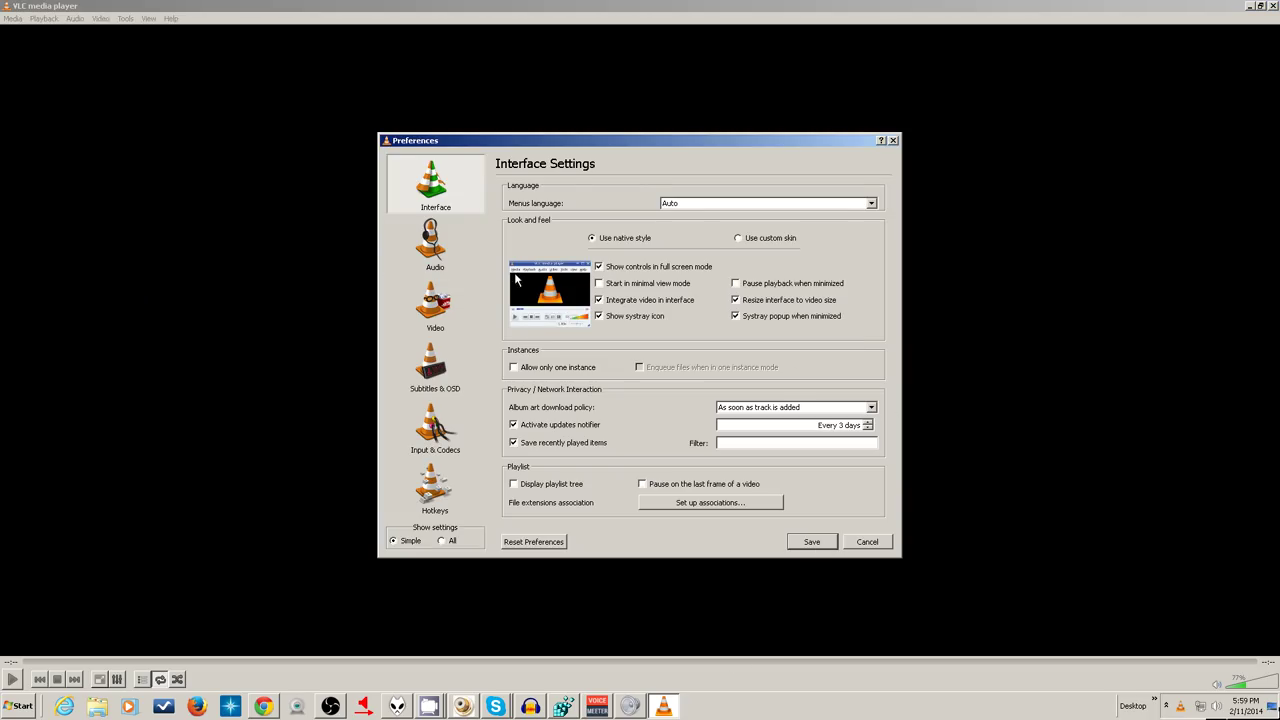
click(452, 250)
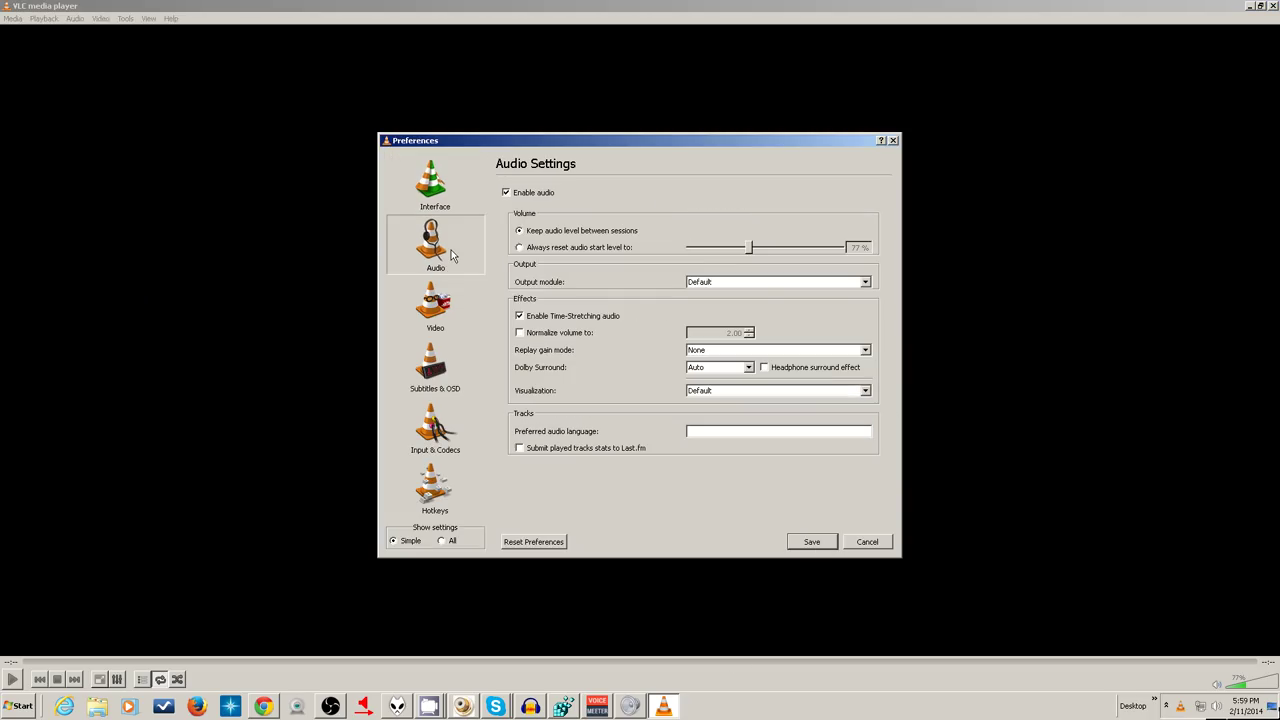
Switch VLC's audio output to DirectX and review the devices, keeping Primary Sound Driver
click(709, 283)
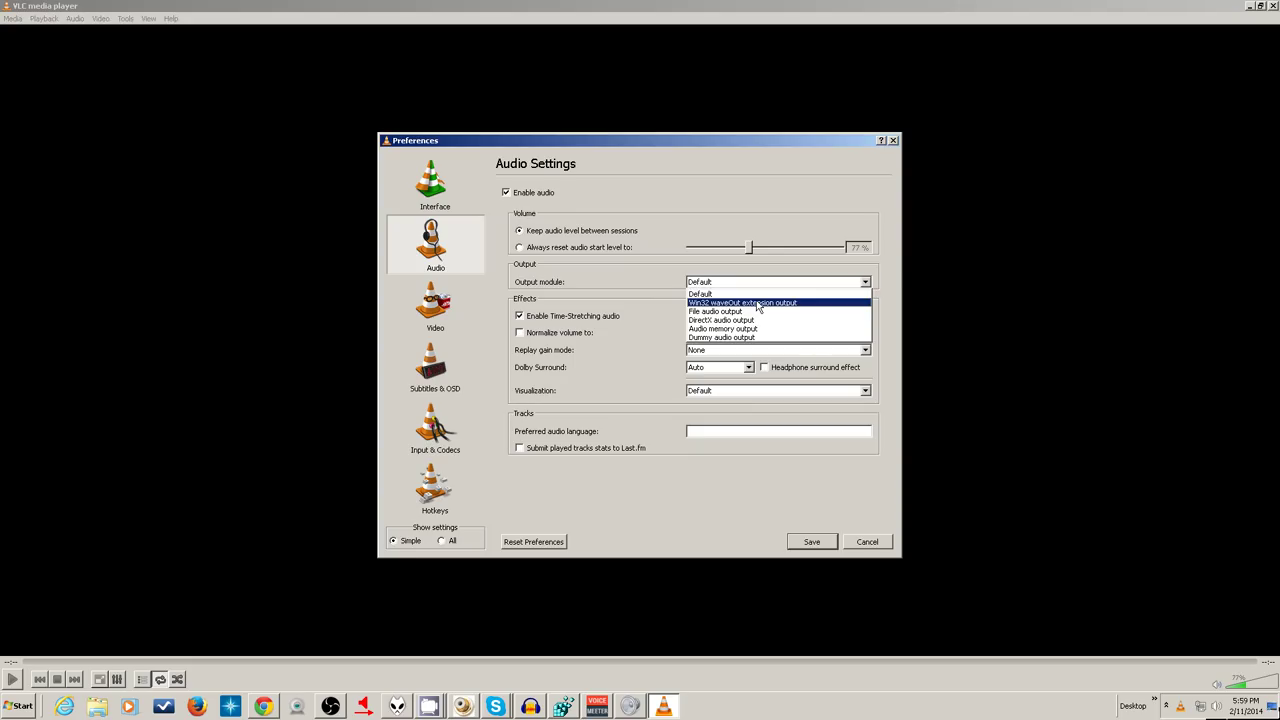
click(757, 303)
click(731, 284)
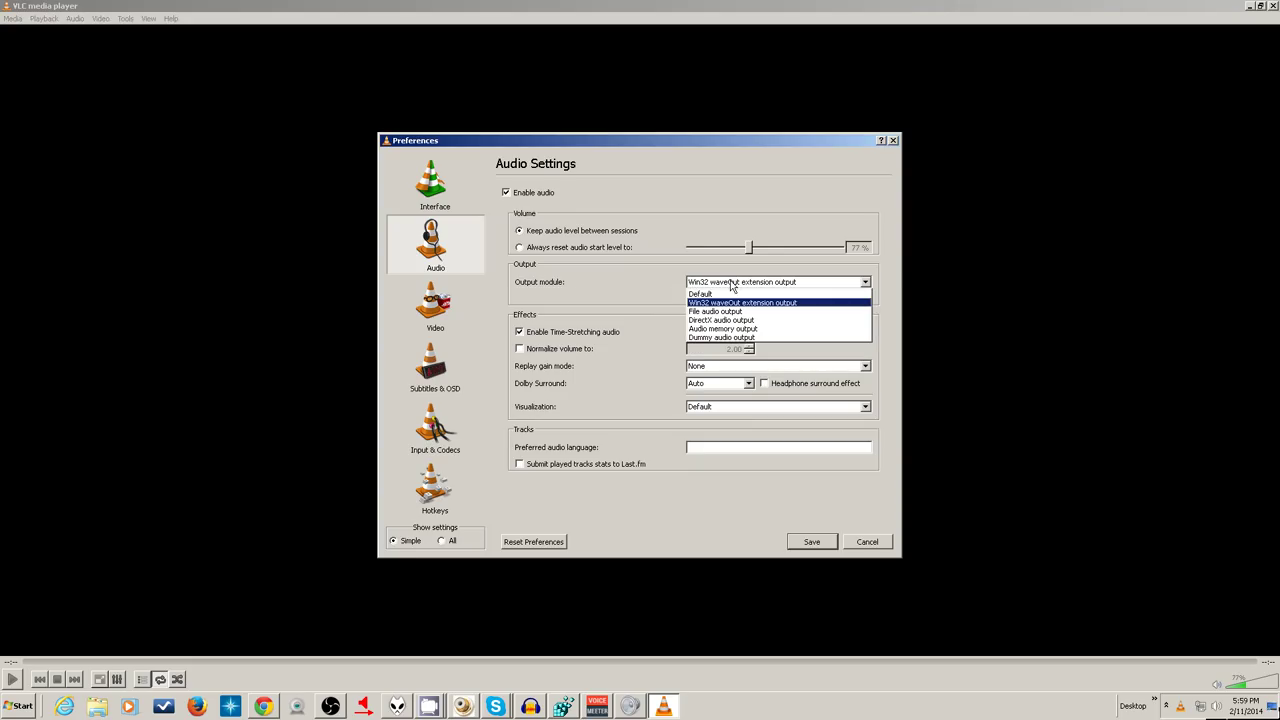
click(729, 319)
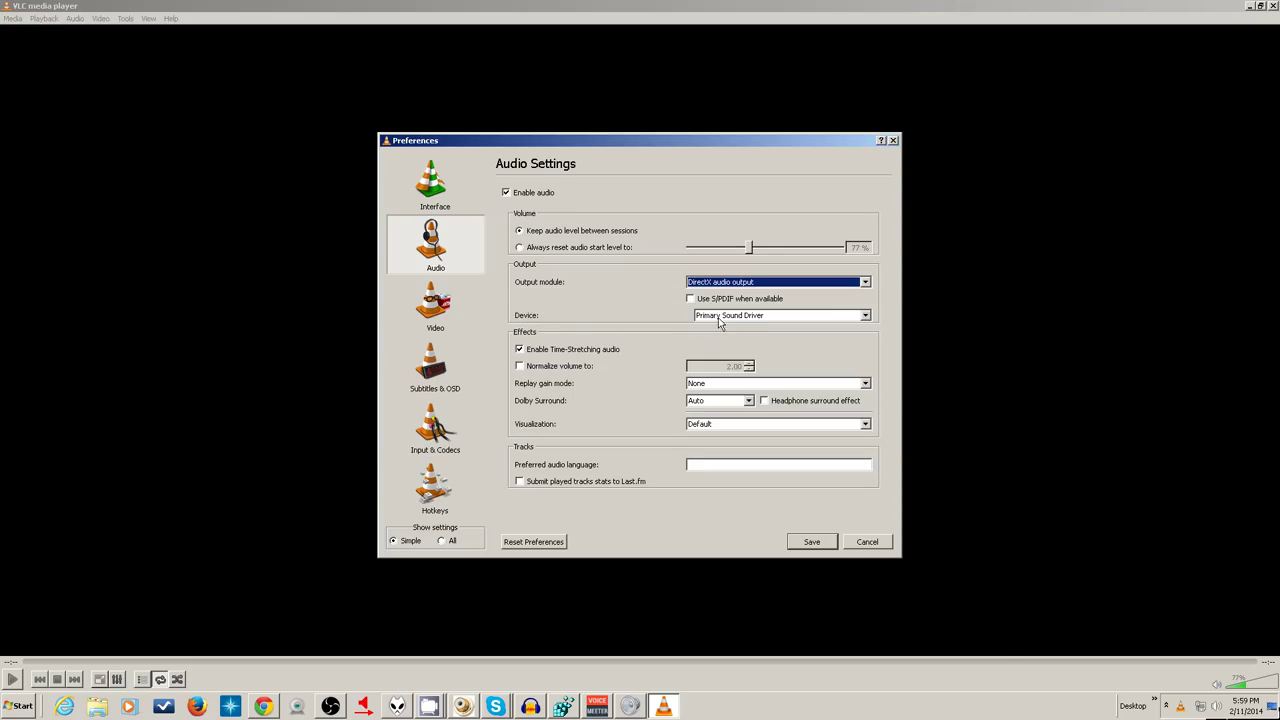
click(715, 318)
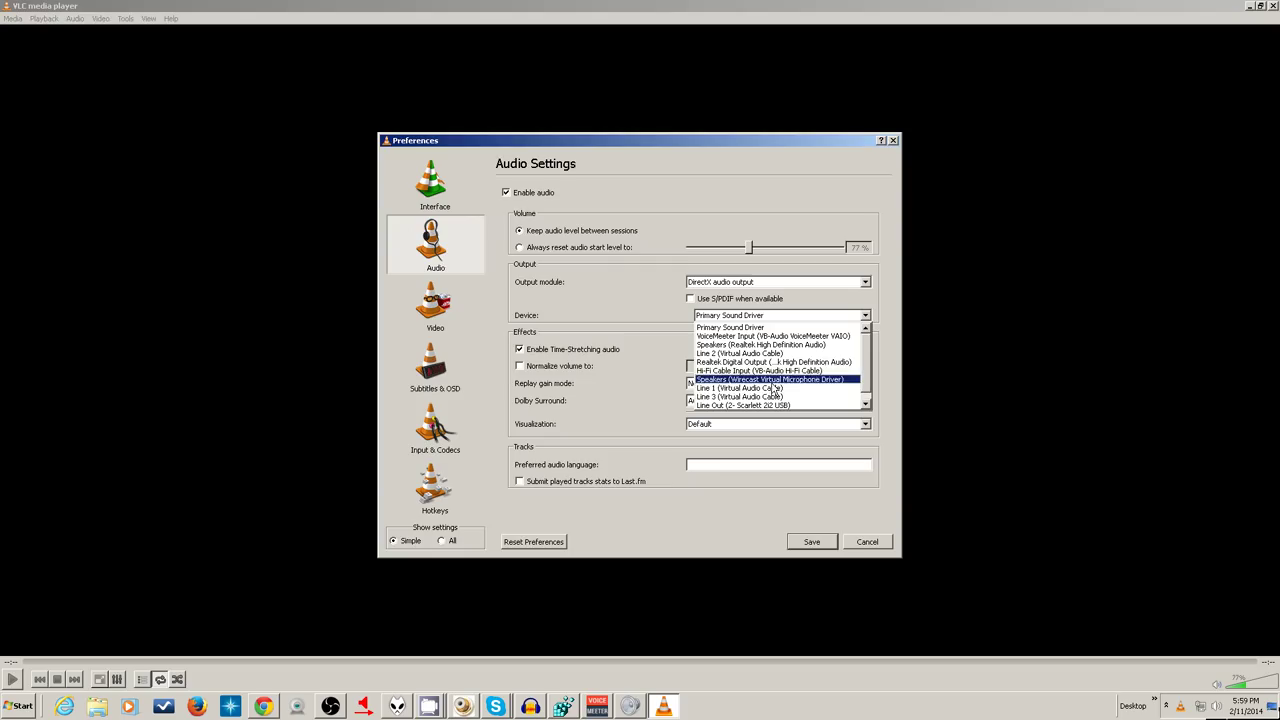
scroll(780, 395, down, 1)
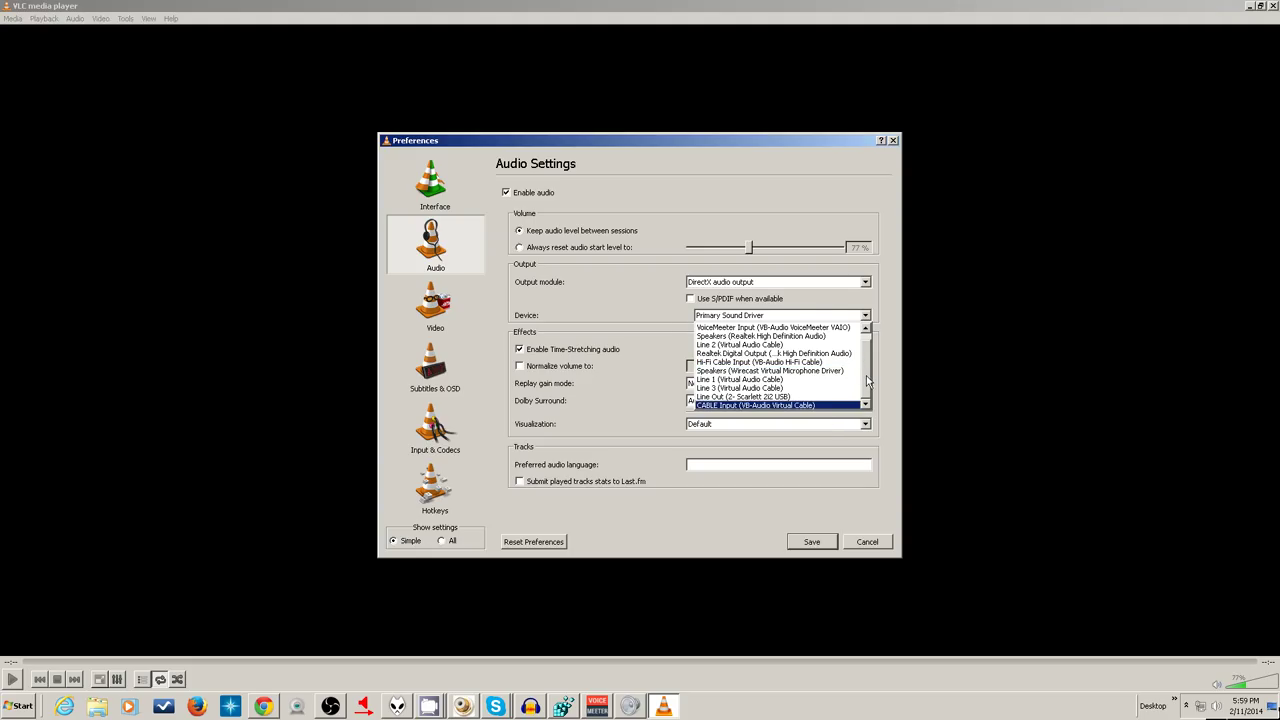
scroll(866, 375, up, 1)
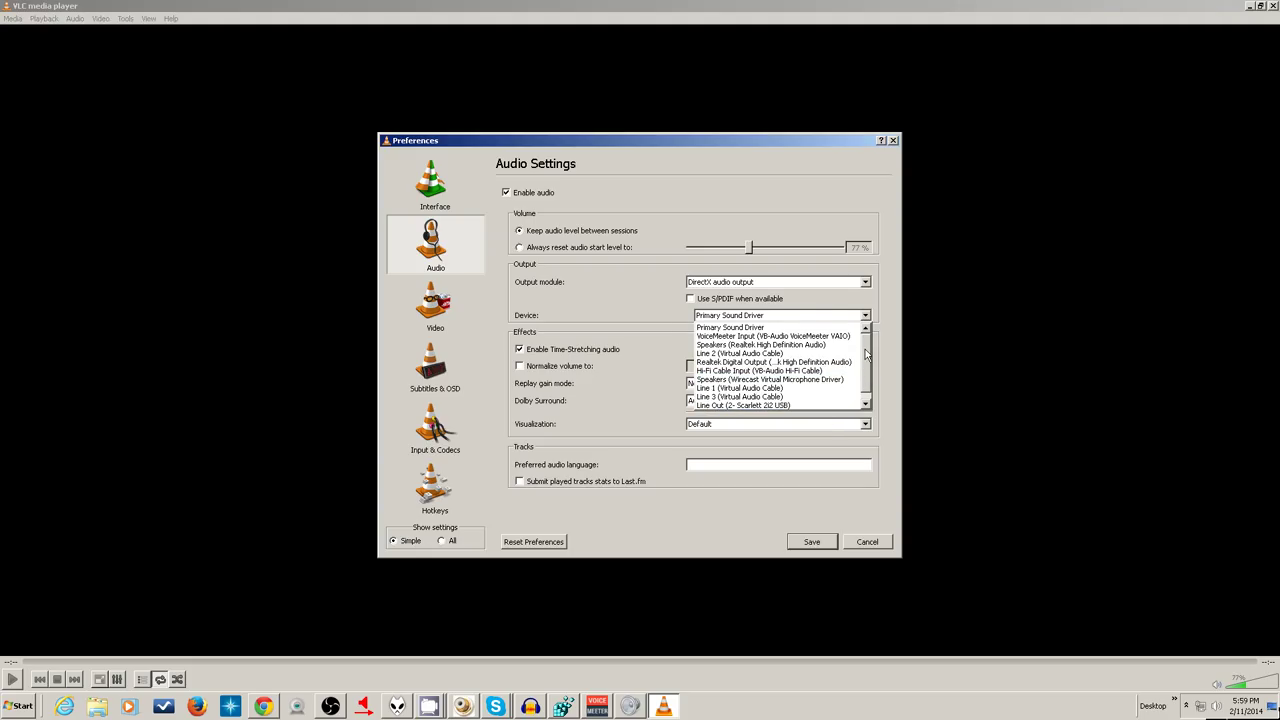
click(884, 287)
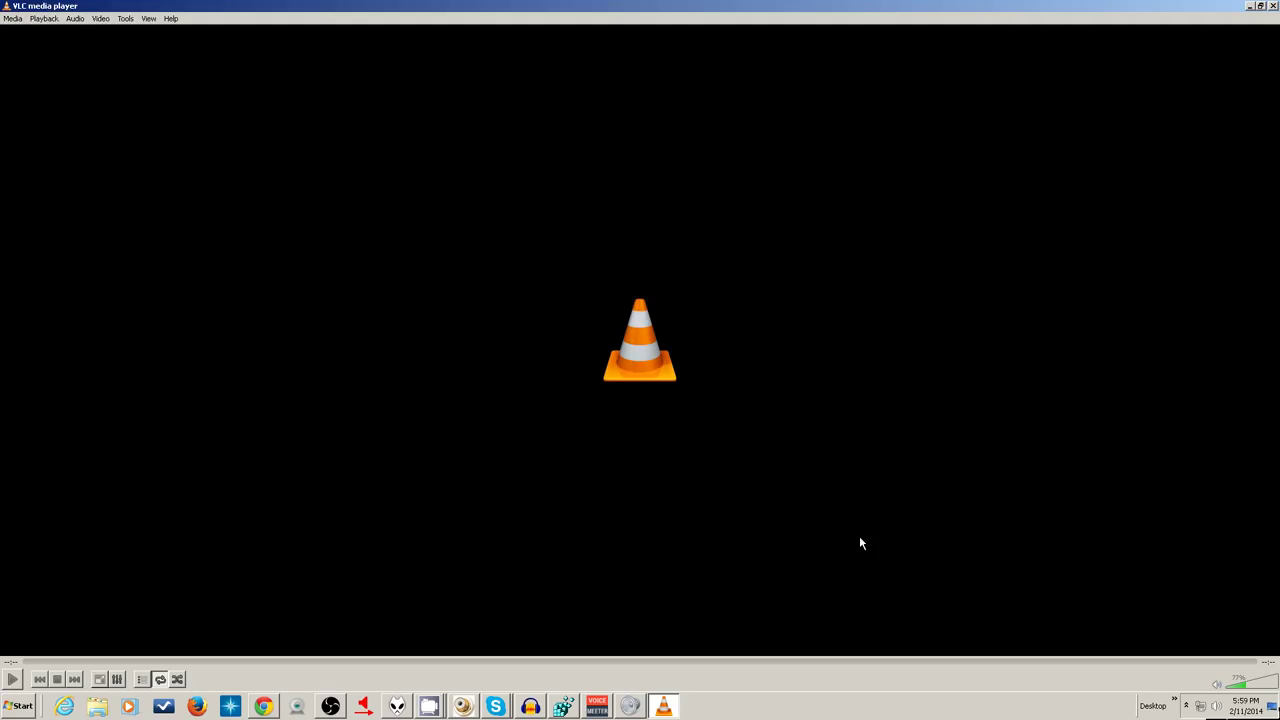
Minimize VLC and raise VoiceMeeter's virtual input to -12.2 dB
click(1249, 7)
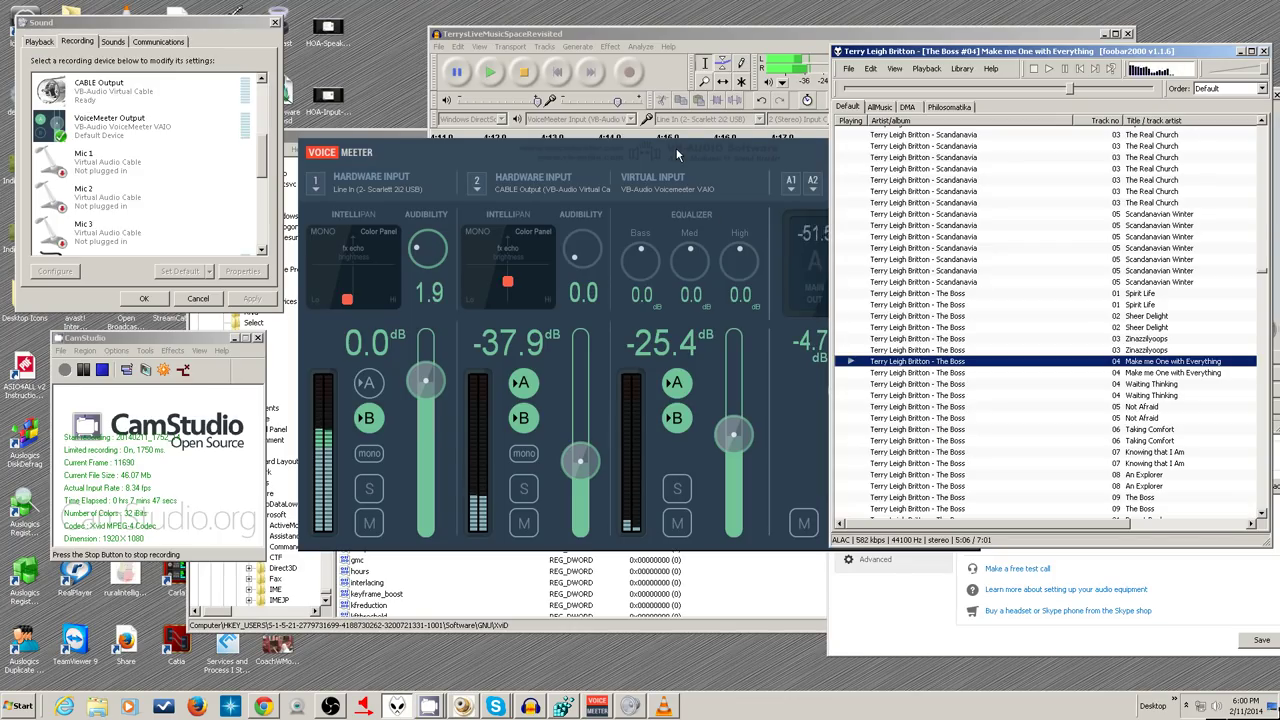
click(735, 438)
drag(735, 436, 735, 406)
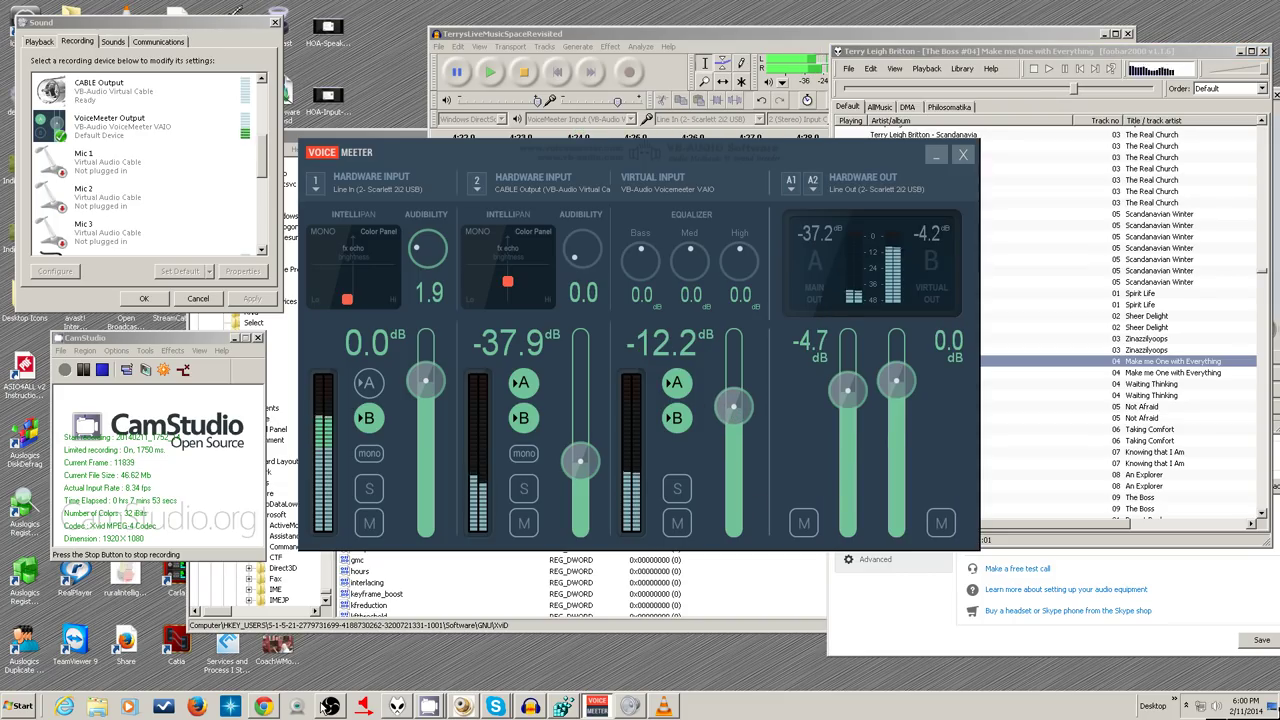
Tweak the virtual output, raise Hardware Input 2 to -36.0 dB and set the virtual input to 0.0 dB
click(330, 706)
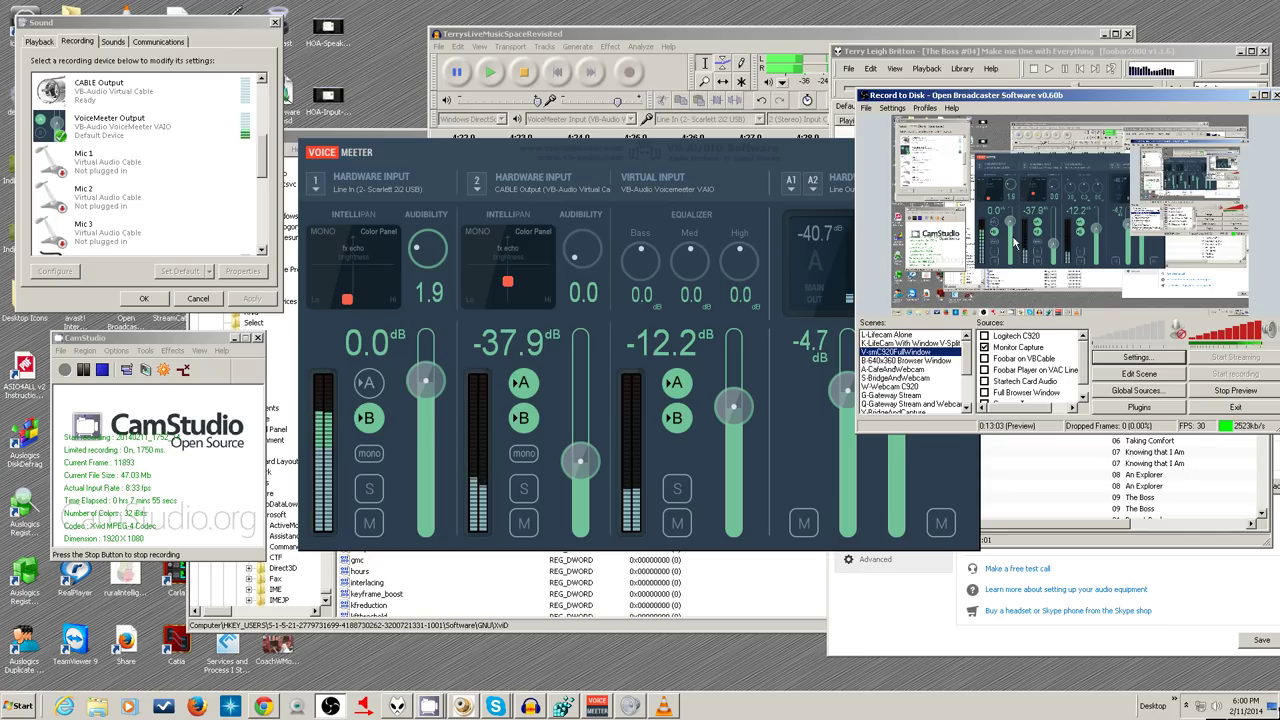
click(840, 155)
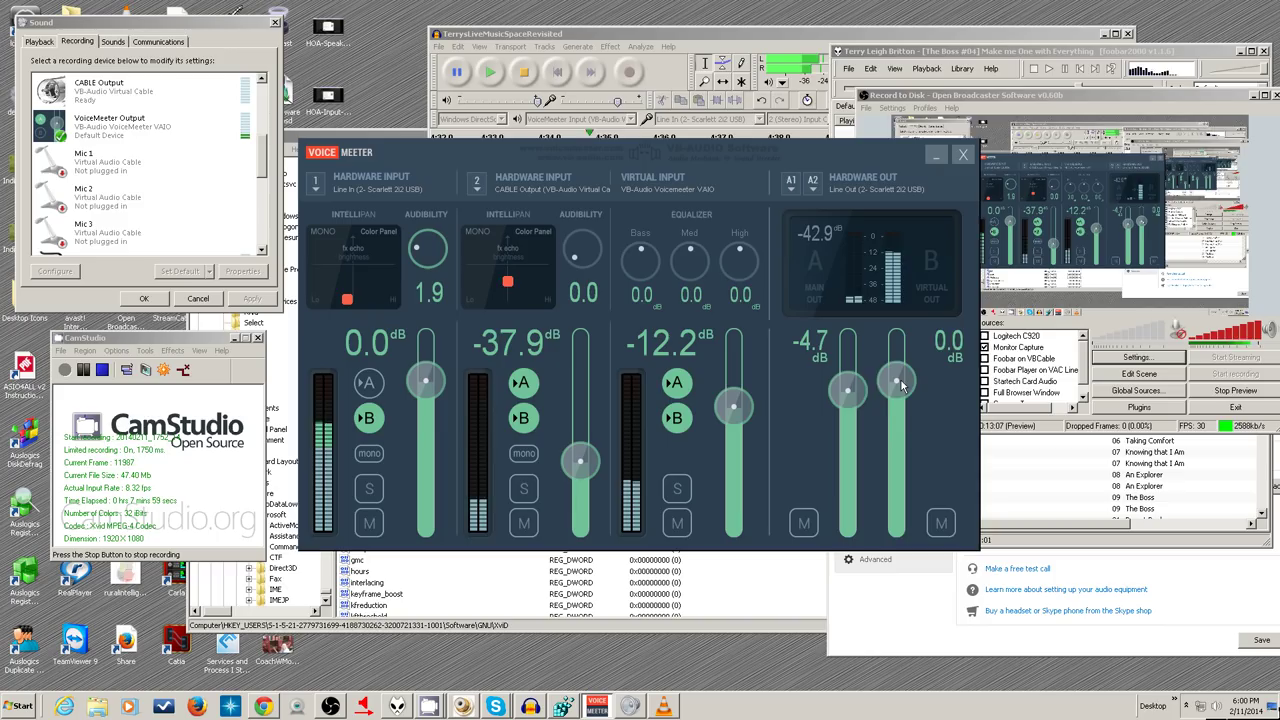
drag(897, 392, 900, 383)
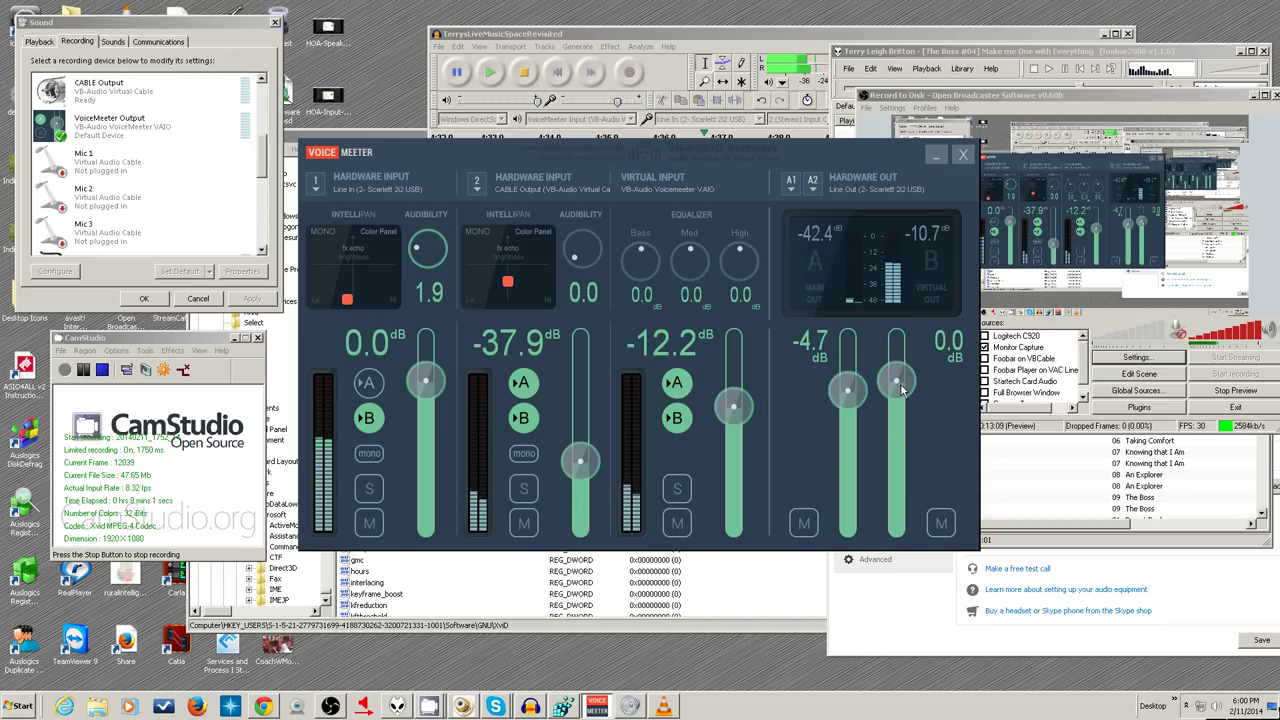
mouse_move(580, 461)
mouse_down()
mouse_move(589, 384)
mouse_move(580, 457)
mouse_up()
mouse_move(727, 428)
mouse_down()
mouse_move(734, 384)
mouse_move(741, 416)
mouse_up()
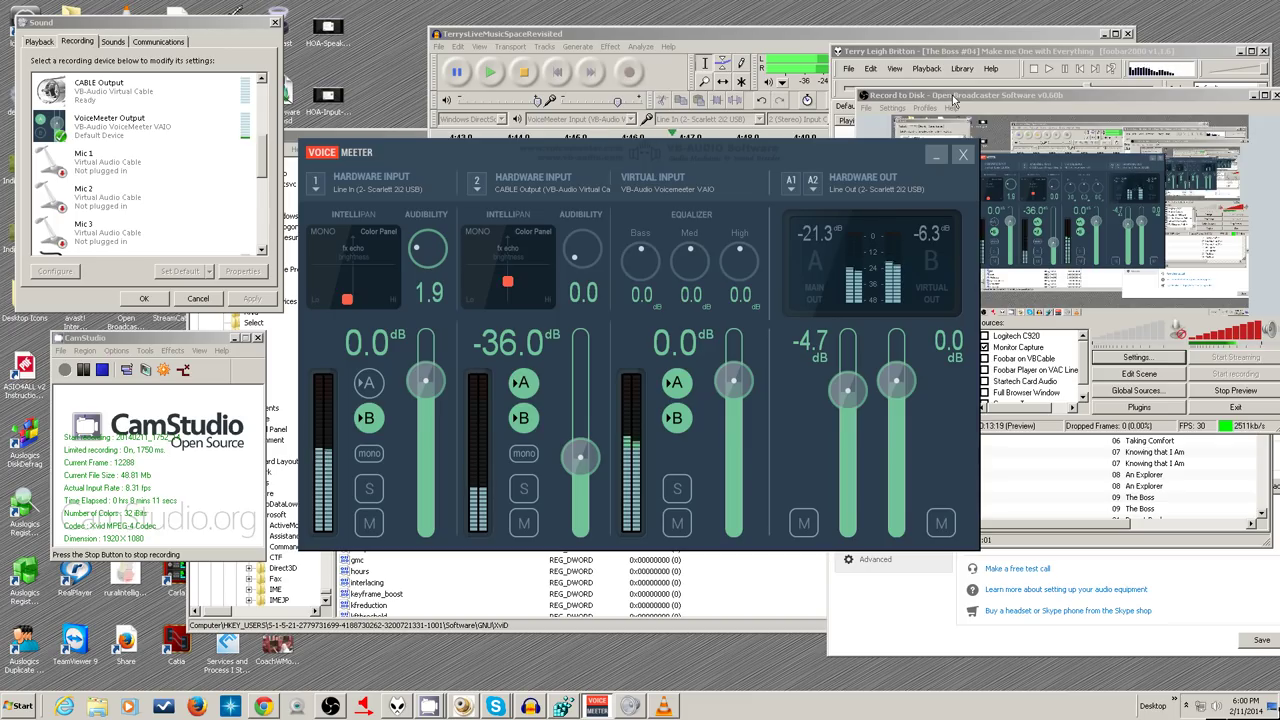
mouse_move(497, 705)
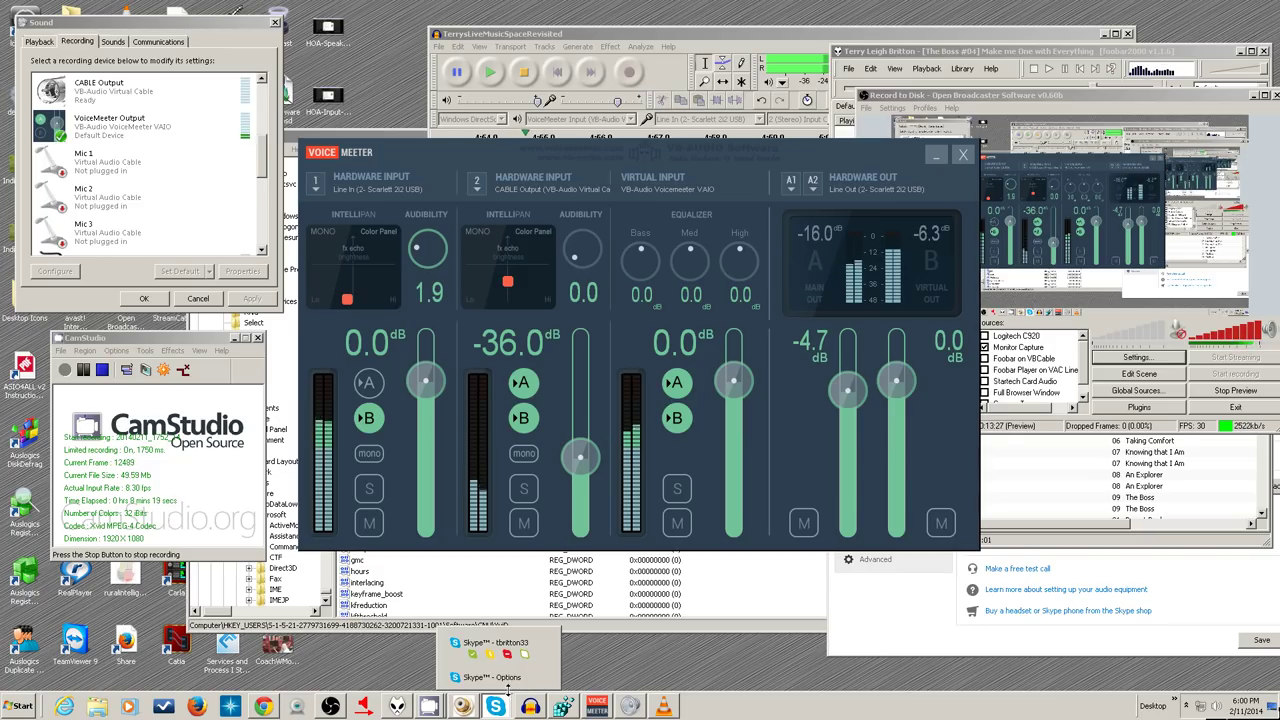
Play Skype's speaker test through VoiceMeeter, lower the virtual input to -16.9 dB, and switch to Chrome
click(516, 684)
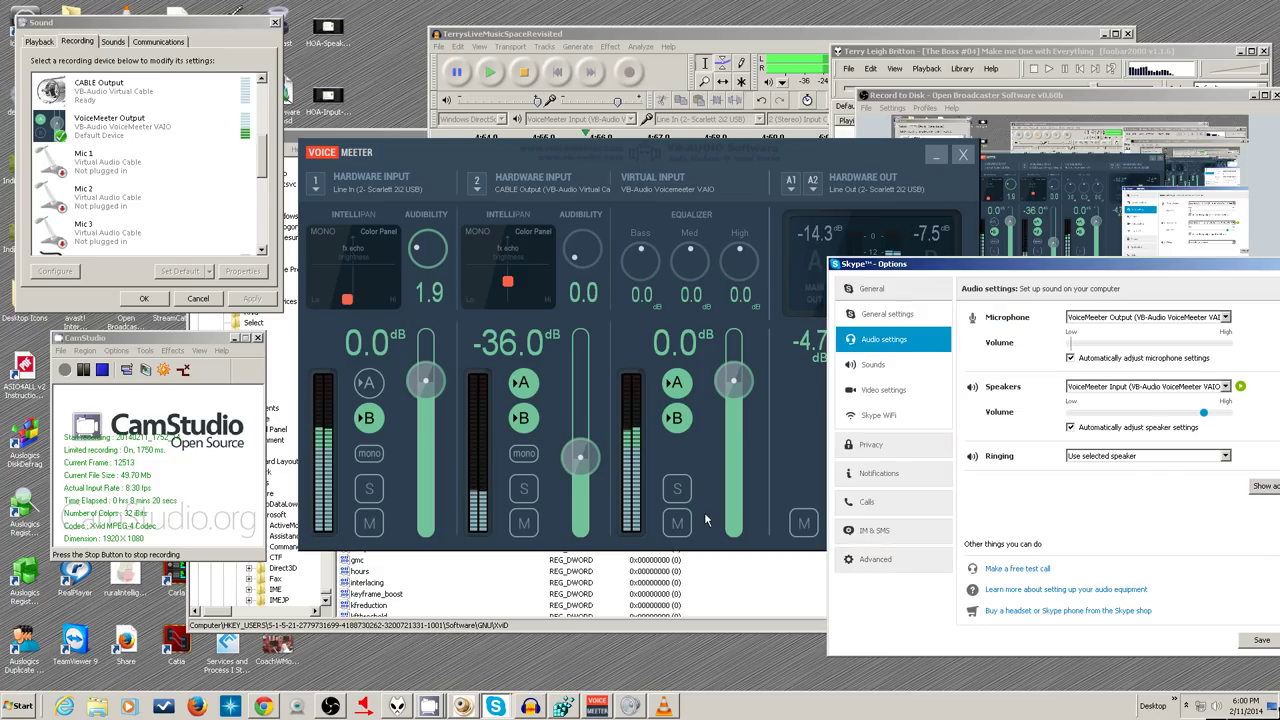
click(1242, 390)
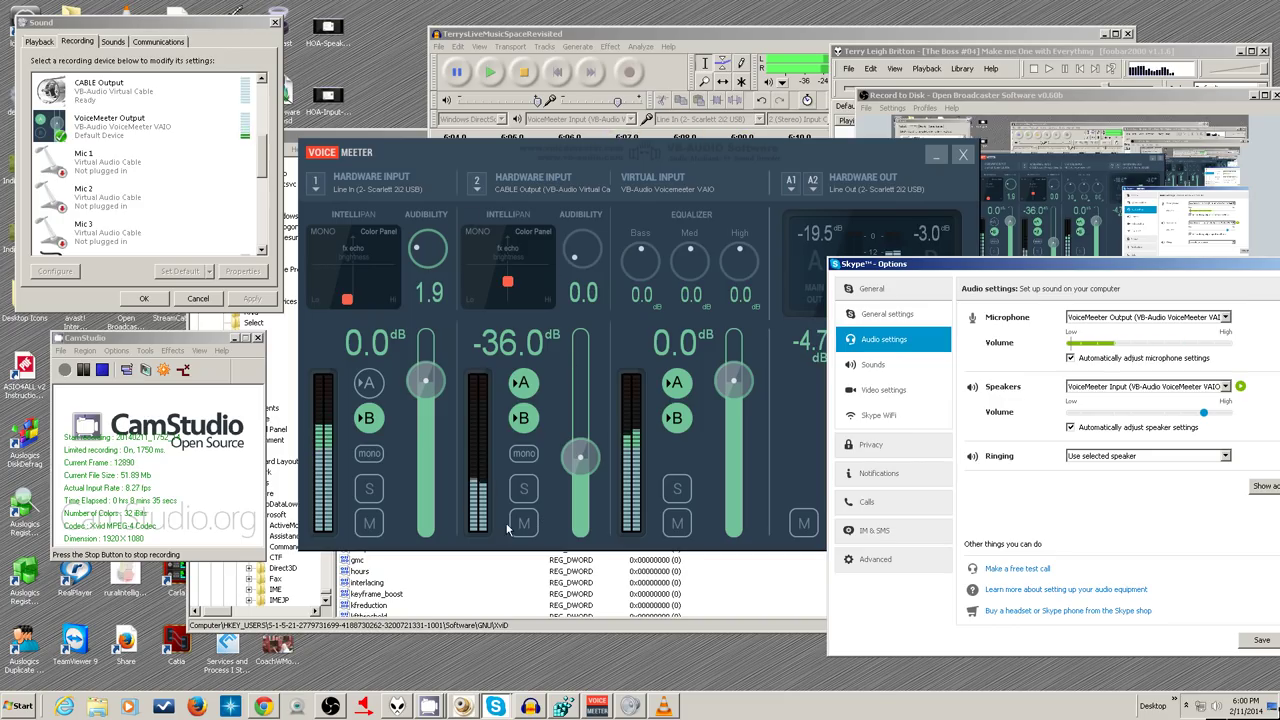
drag(722, 405, 722, 441)
click(263, 706)
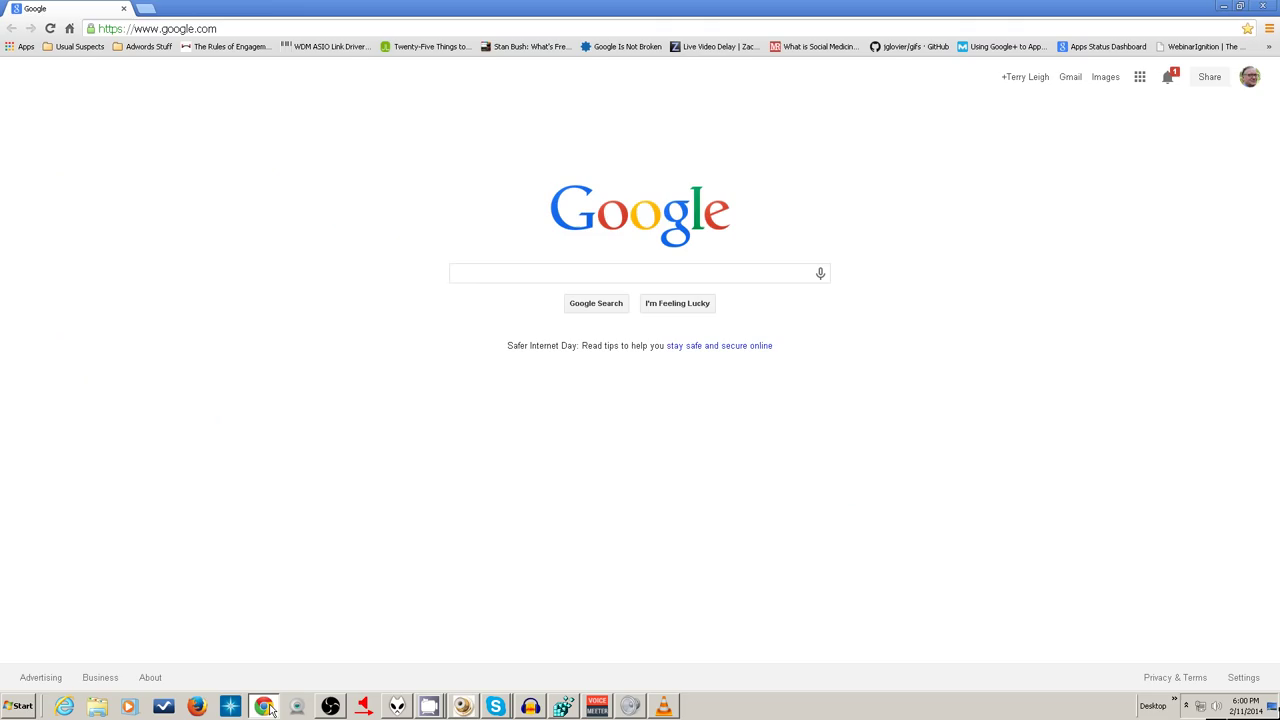
Search Google for 'voicemeeter' and open the VB-Audio VoiceMeeter result
click(527, 274)
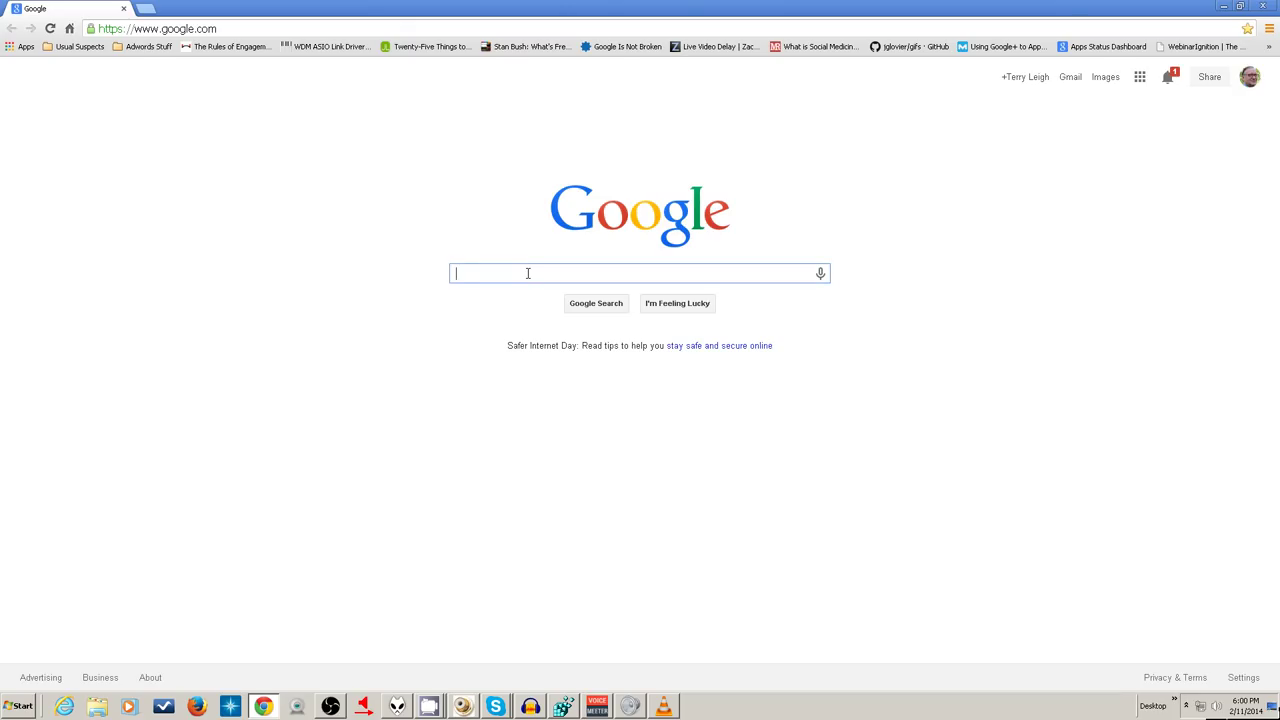
text(voice)
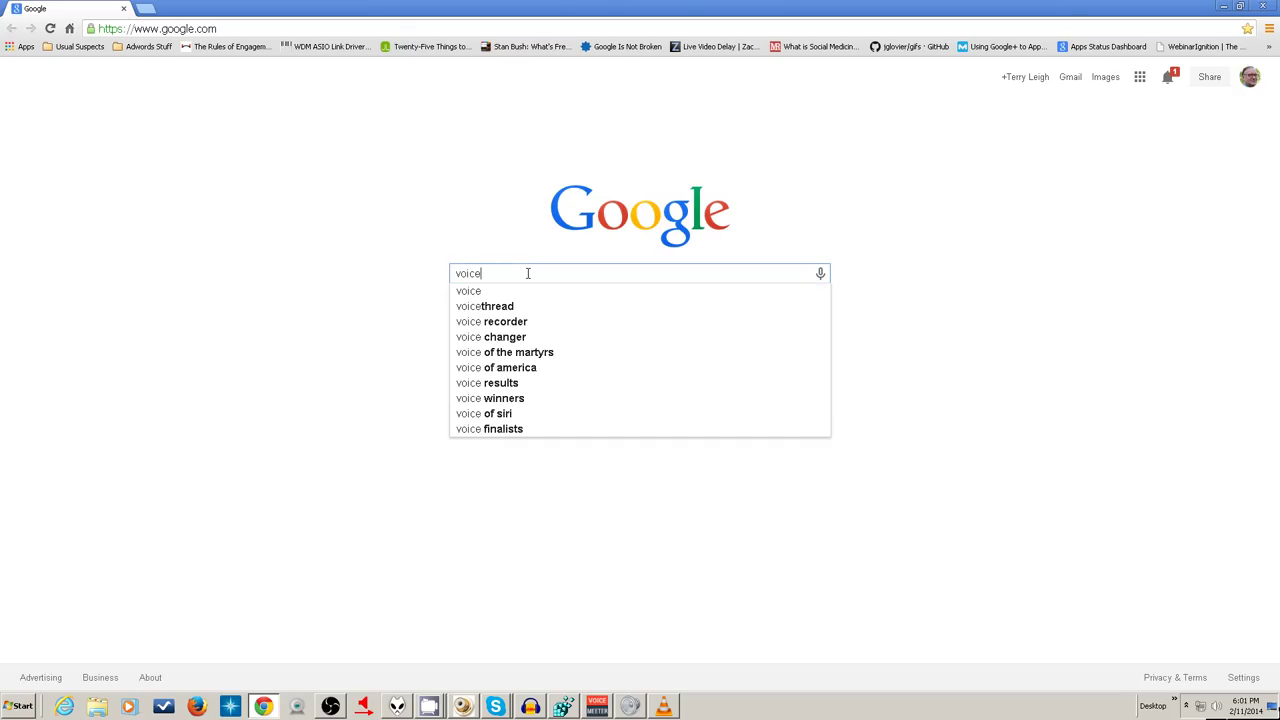
text(meeter)
key(Return)
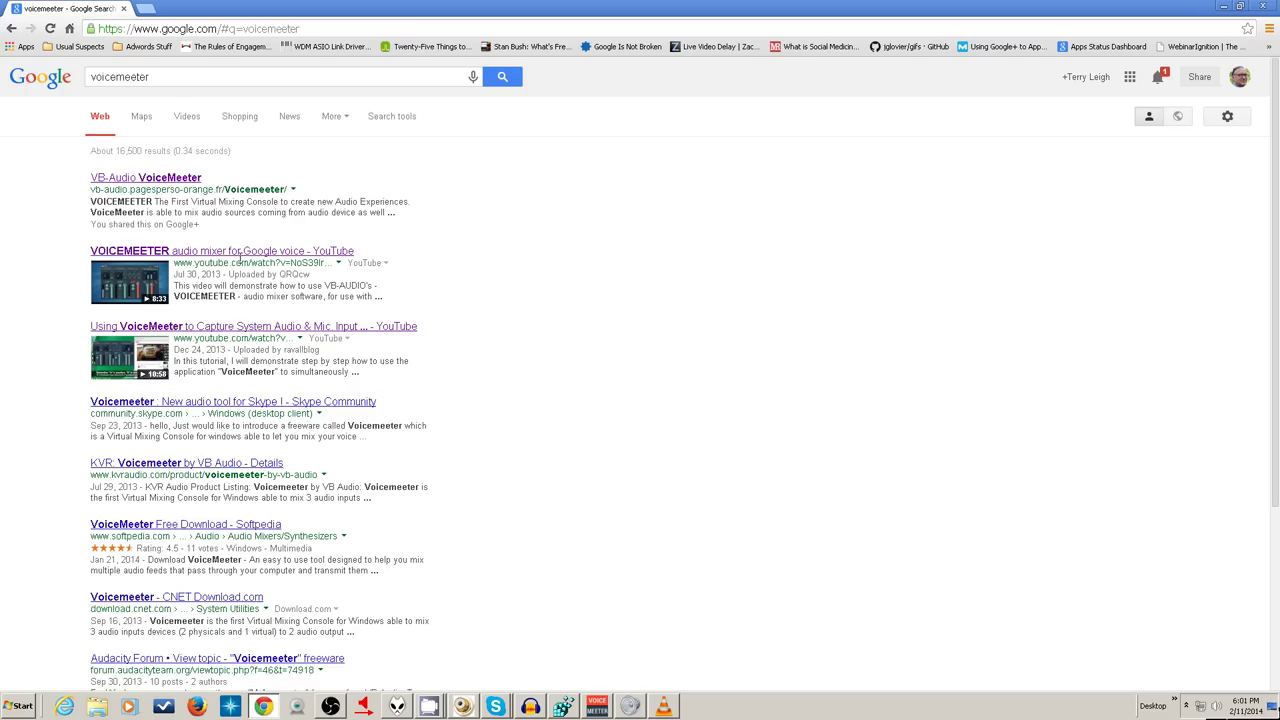
click(177, 180)
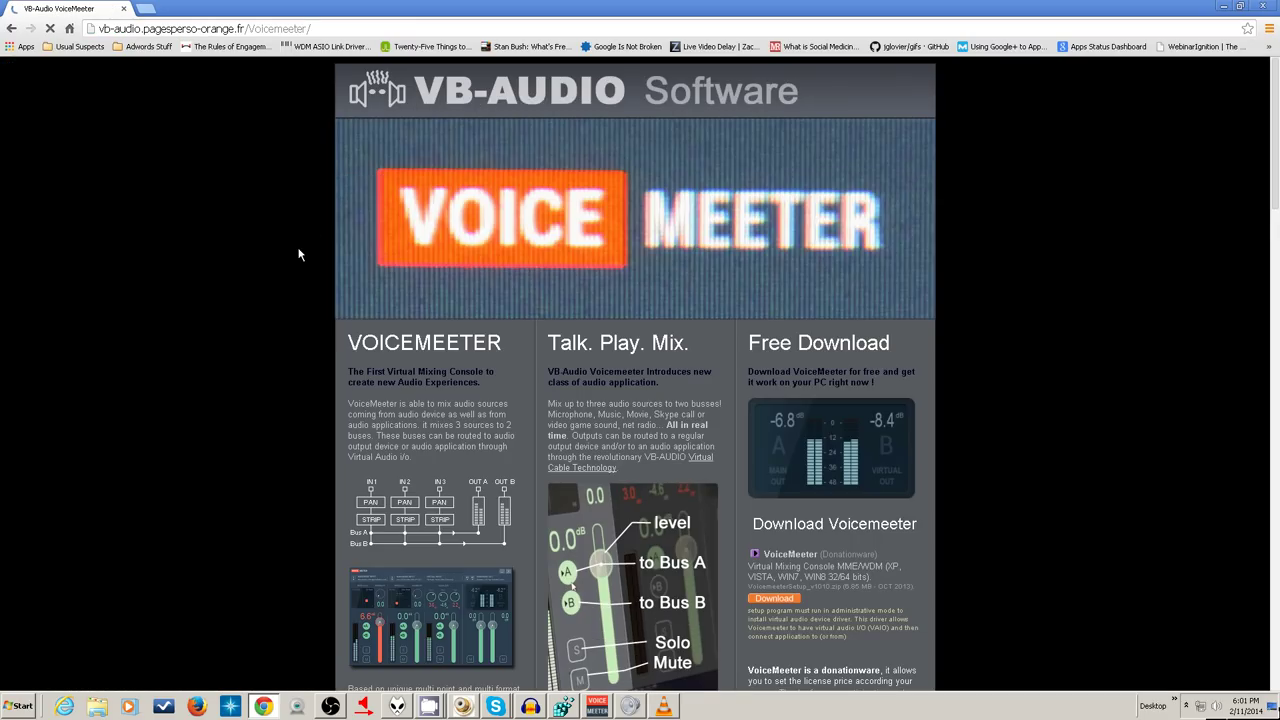
Scroll the VoiceMeeter download page down to its footer, then minimize Chrome
scroll(298, 256, down, 2)
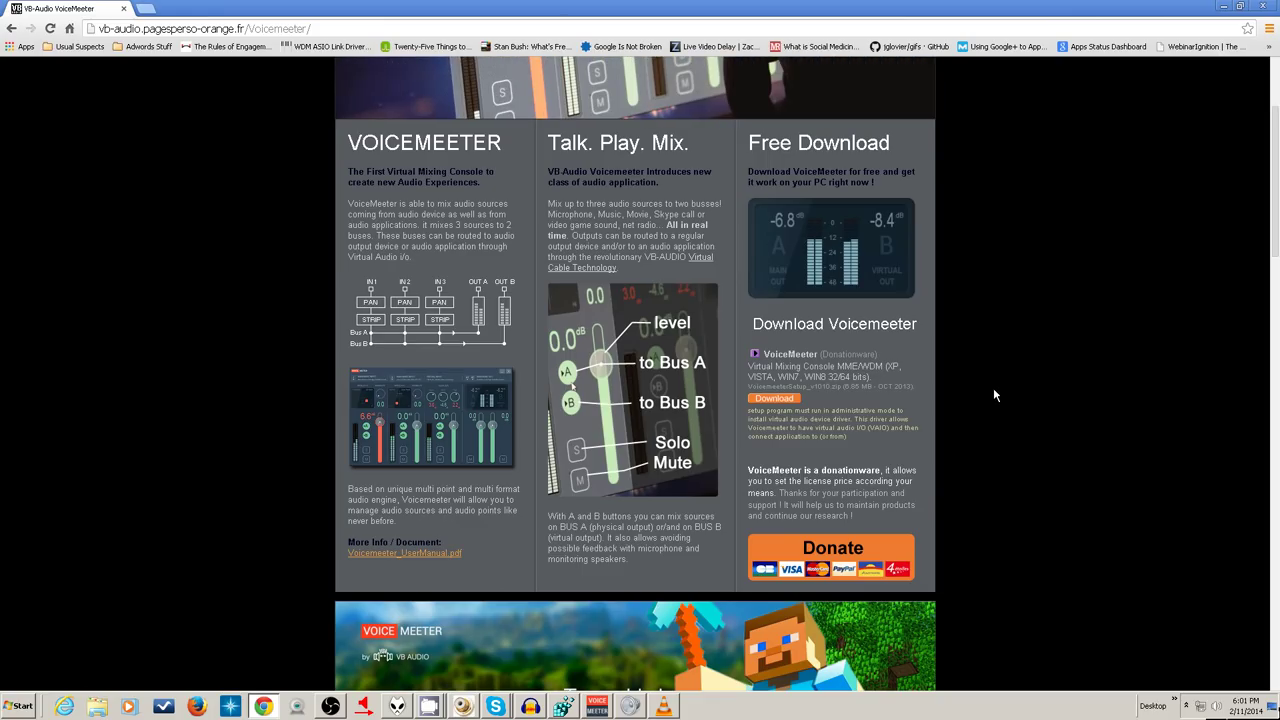
scroll(994, 394, down, 1)
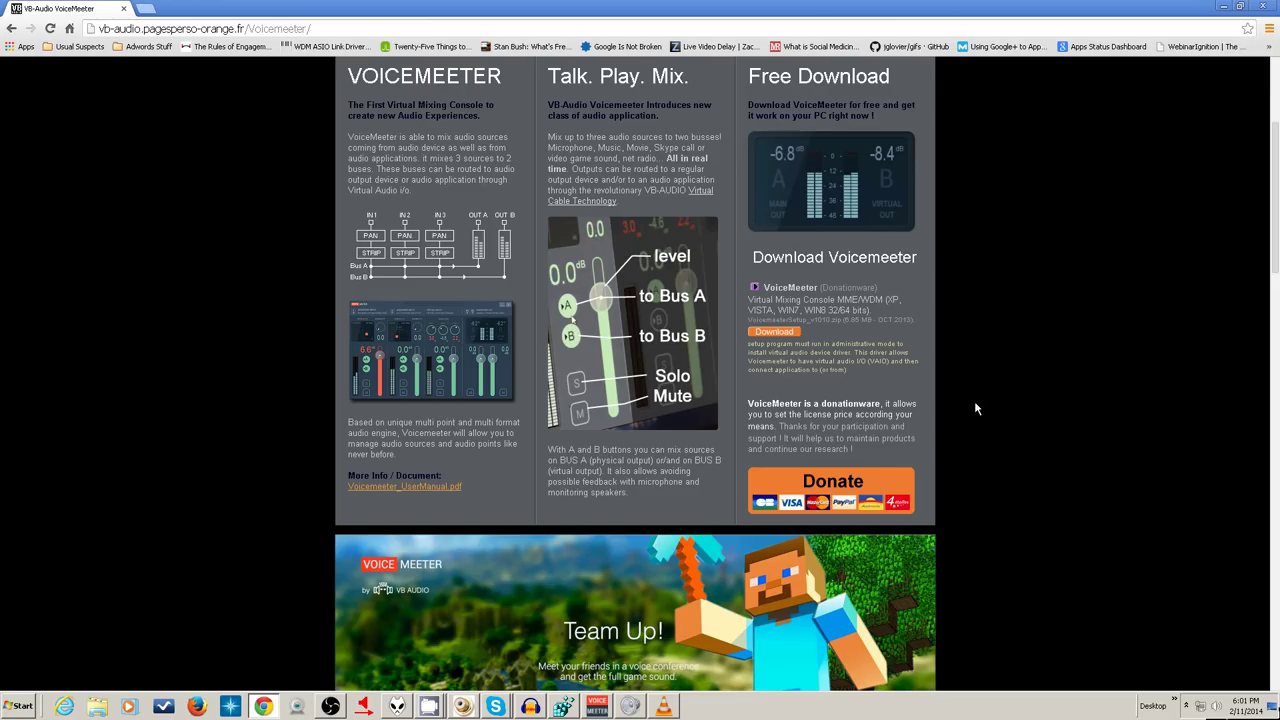
scroll(977, 408, down, 5)
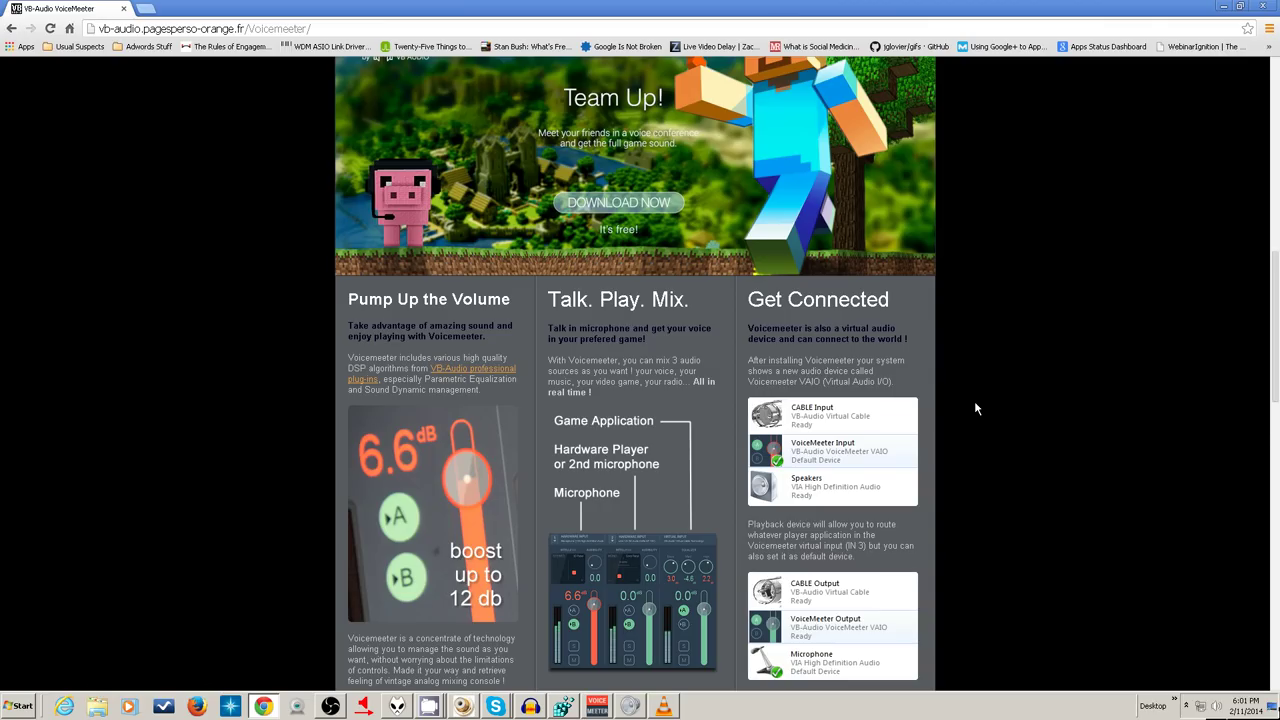
scroll(977, 408, down, 1)
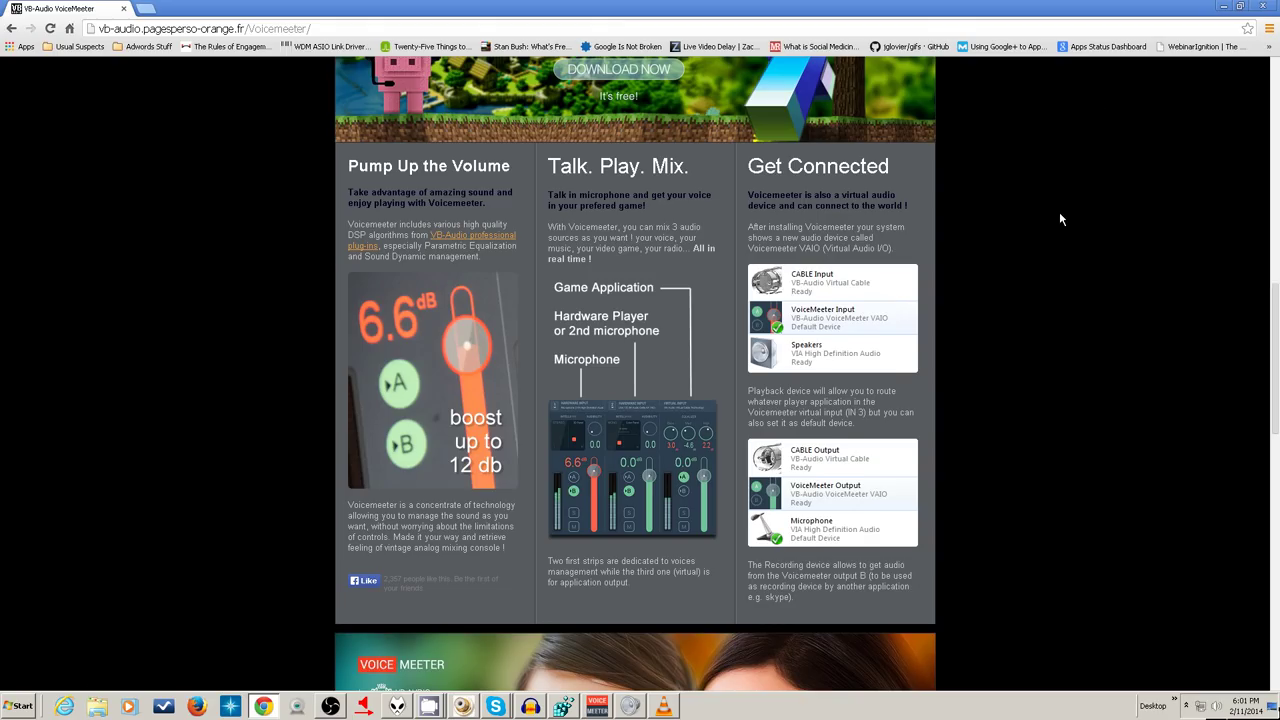
scroll(1061, 218, down, 4)
scroll(1061, 218, down, 1)
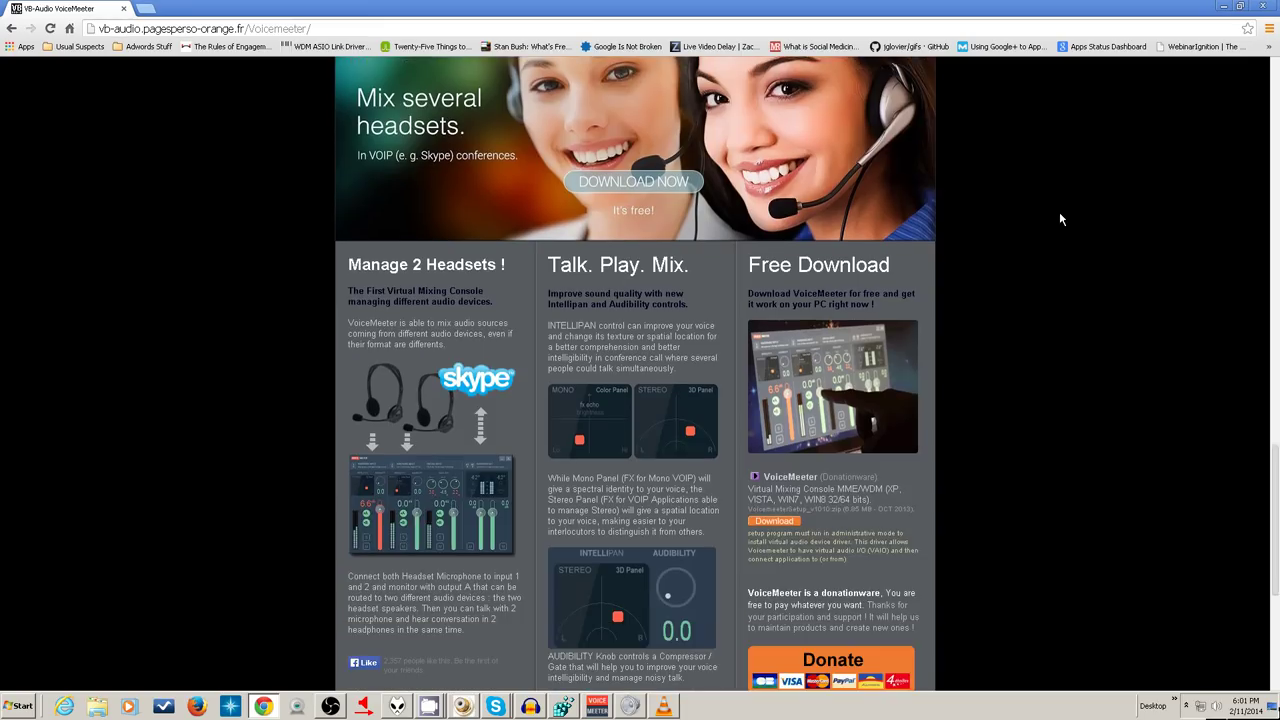
scroll(1061, 218, down, 4)
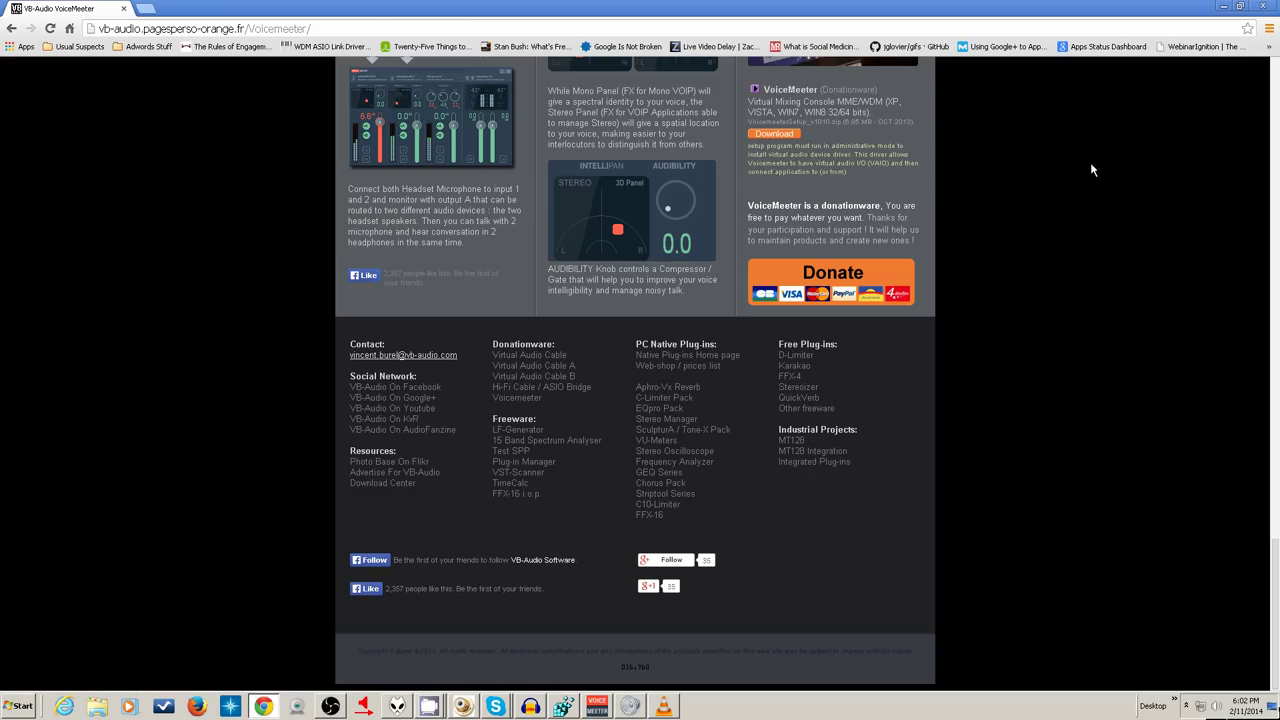
click(1224, 7)
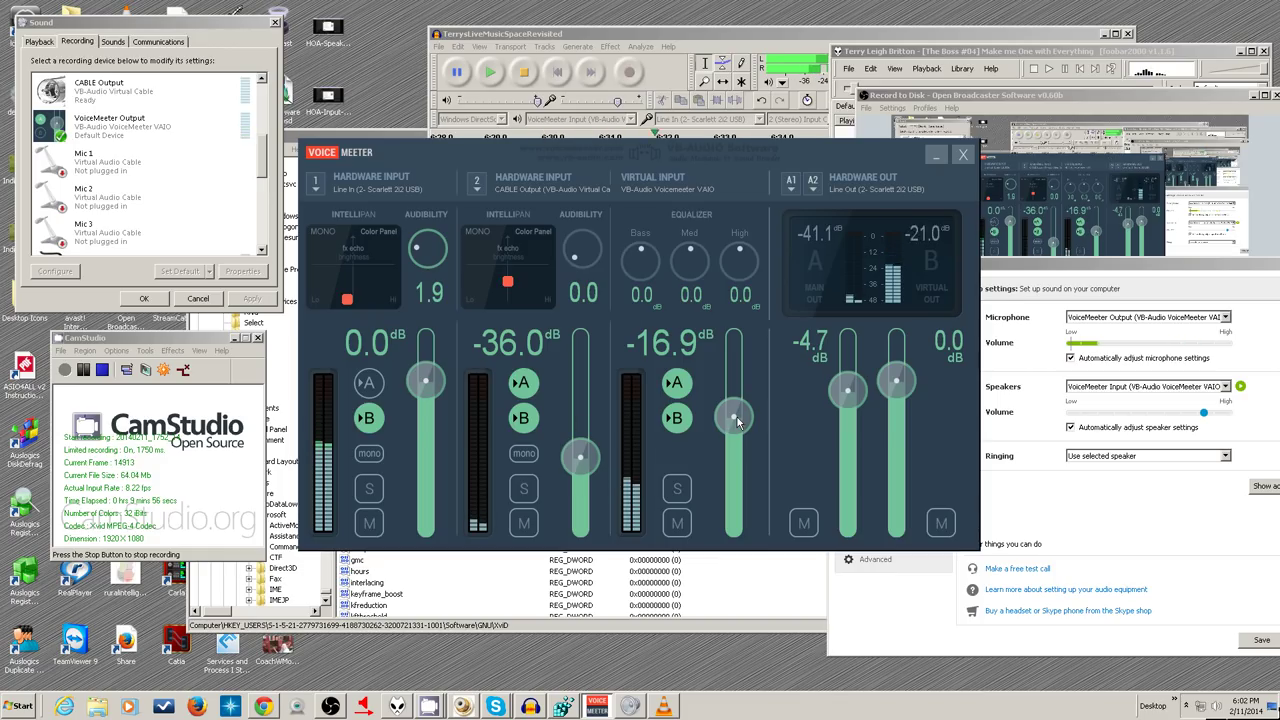
Raise VoiceMeeter's virtual input fader from -16.9 to -4.1 dB
drag(737, 421, 735, 389)
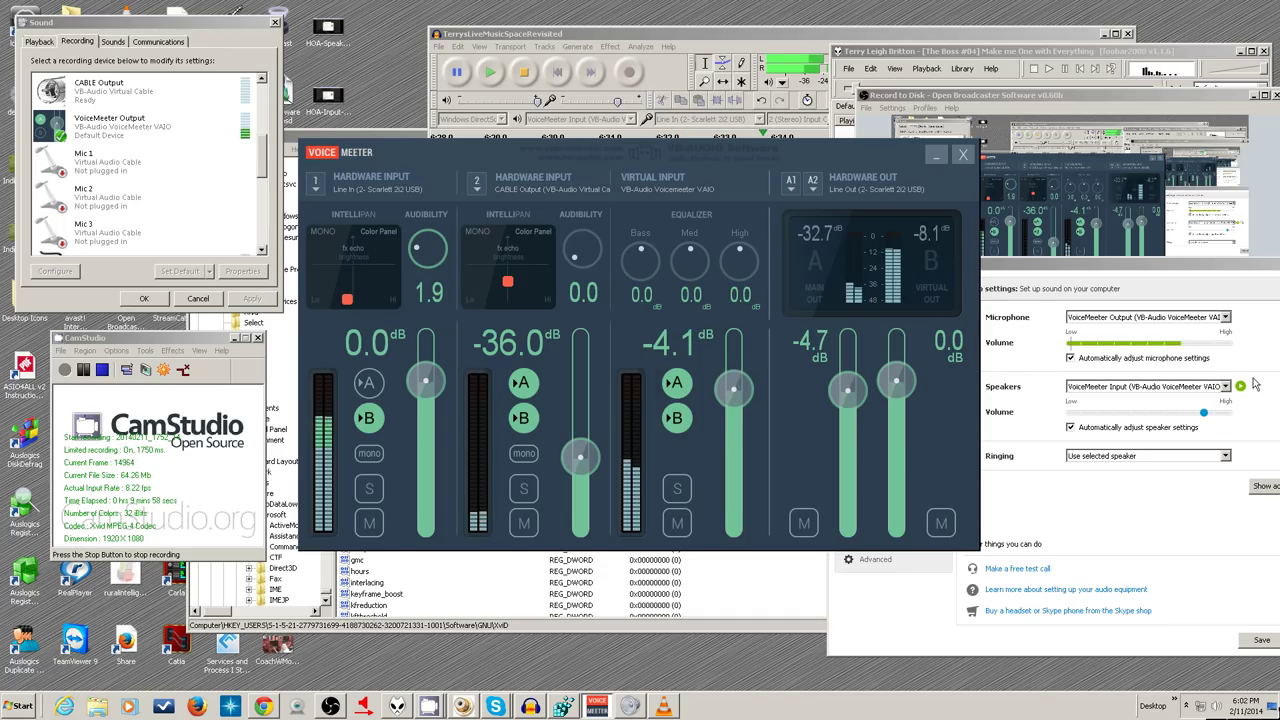